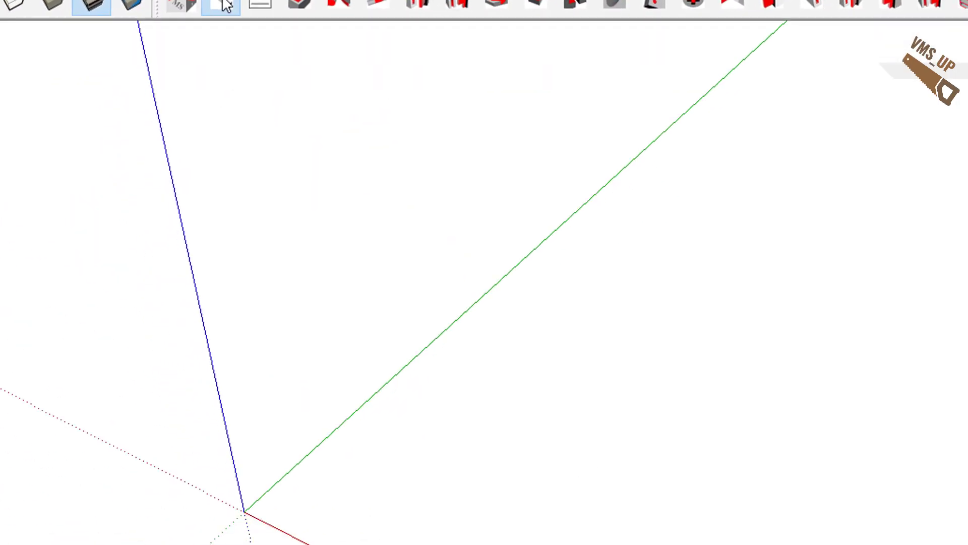
Start a new piece component and name it "Lame_face".
{"action": "left_click", "coordinate": [225, 7]}
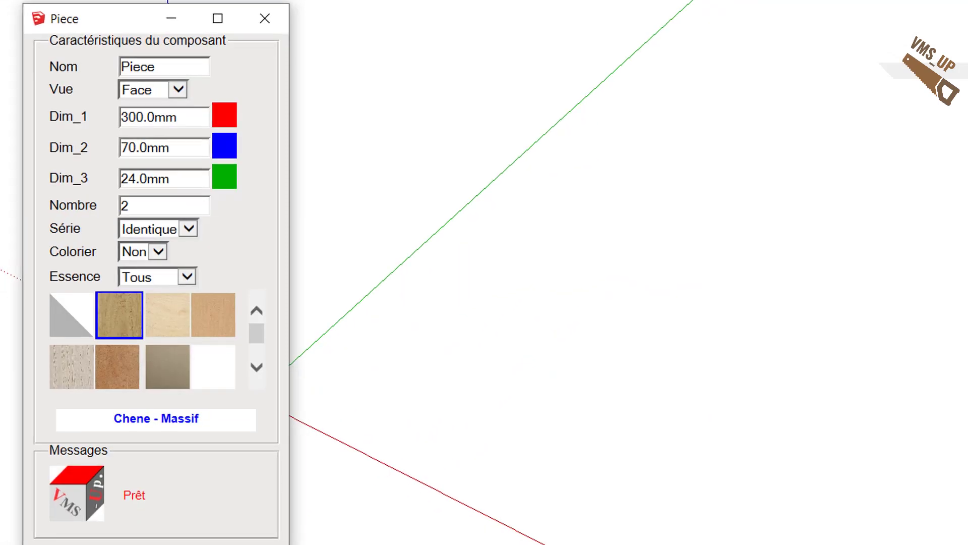
{"action": "left_click_drag", "start_coordinate": [177, 67], "coordinate": [126, 69]}
{"action": "type", "text": "Lame_"}
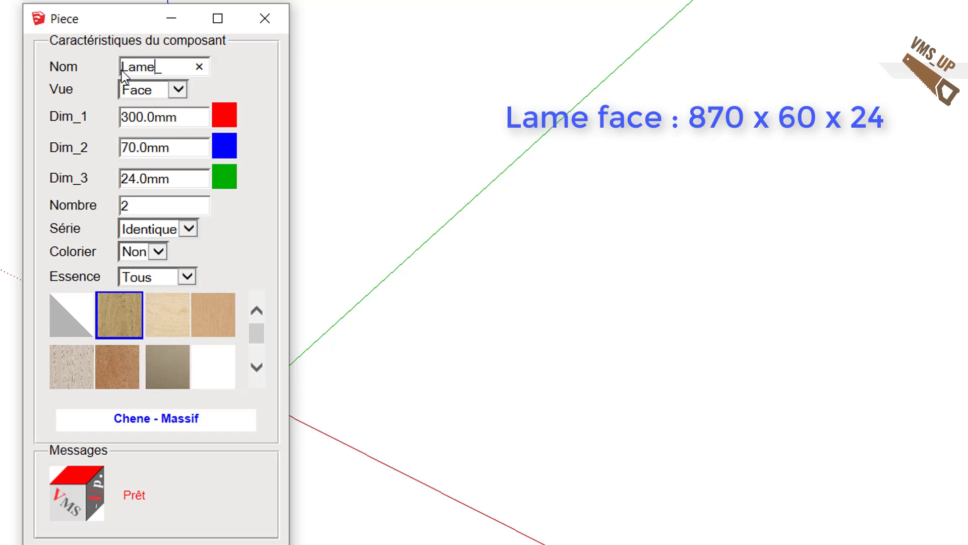
{"action": "type", "text": "face"}
Set the face slat to 60 mm by 870 mm in Hetre - Massif and generate the two identical pieces.
{"action": "key", "text": "Tab"}
{"action": "key", "text": "Tab"}
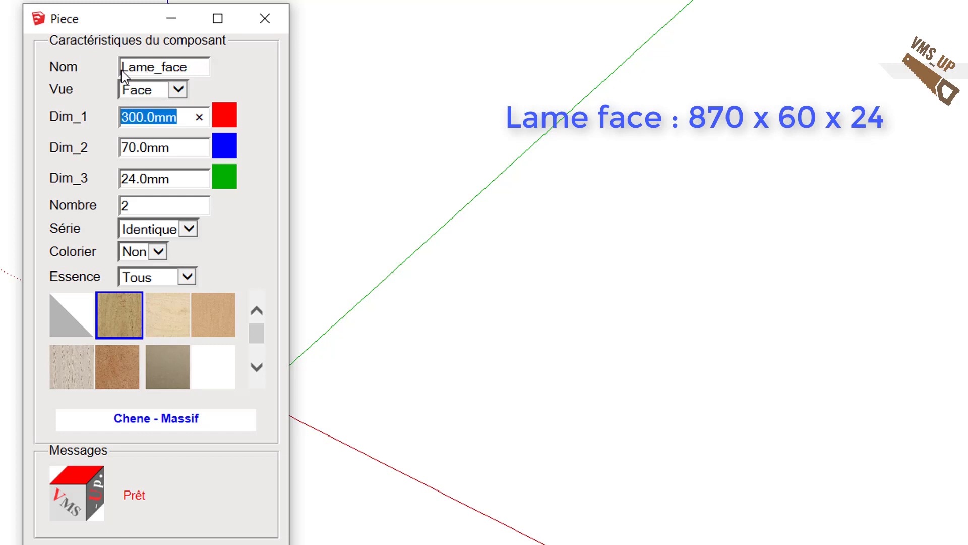
{"action": "type", "text": "60"}
{"action": "key", "text": "Tab"}
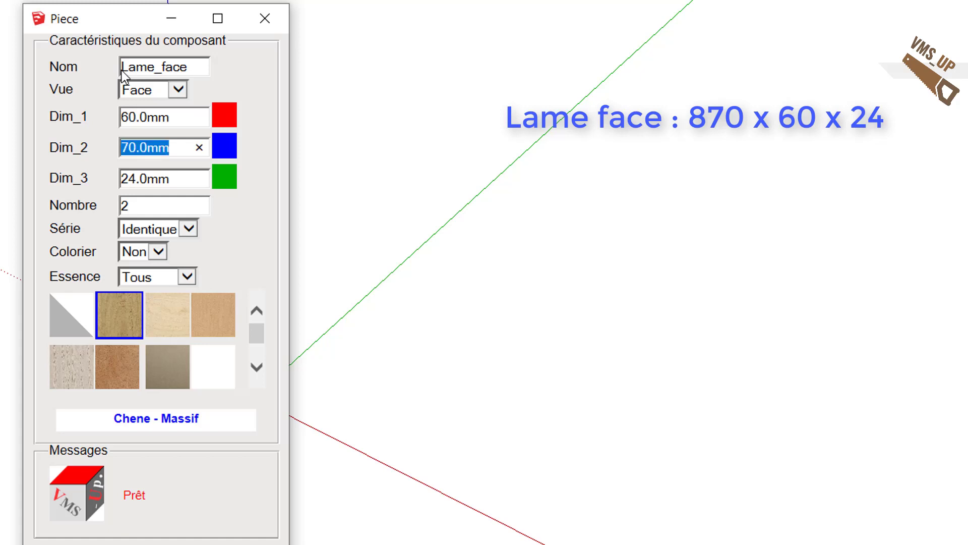
{"action": "type", "text": "870"}
{"action": "key", "text": "Tab"}
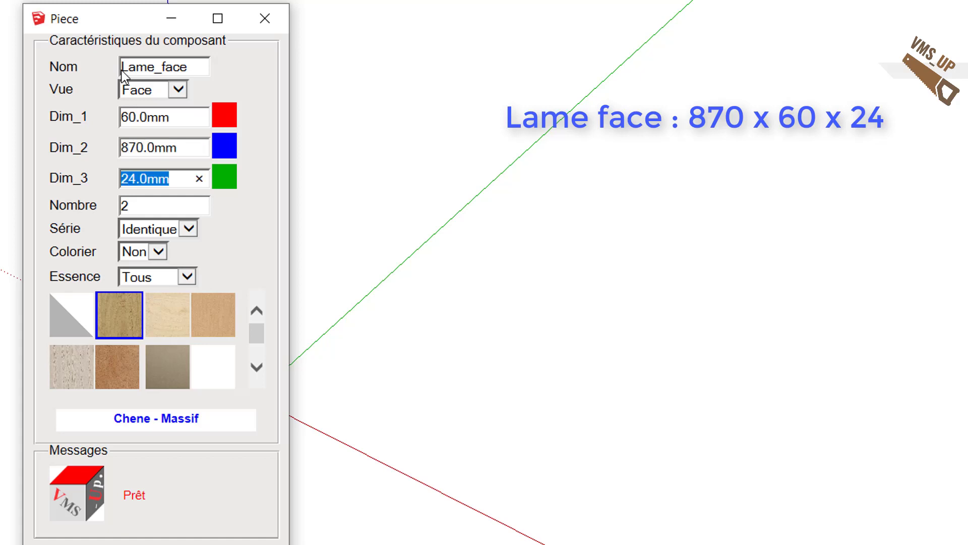
{"action": "key", "text": "Tab"}
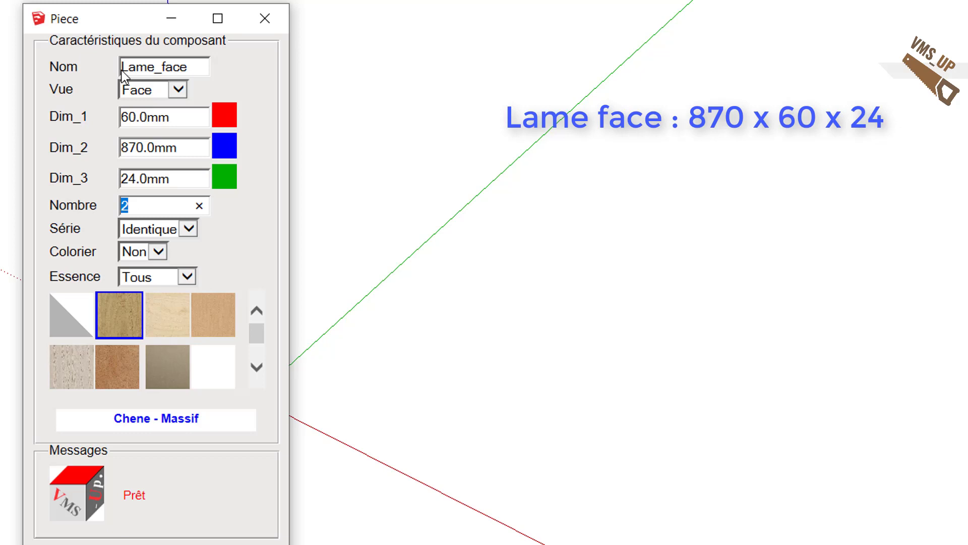
{"action": "left_click", "coordinate": [120, 380]}
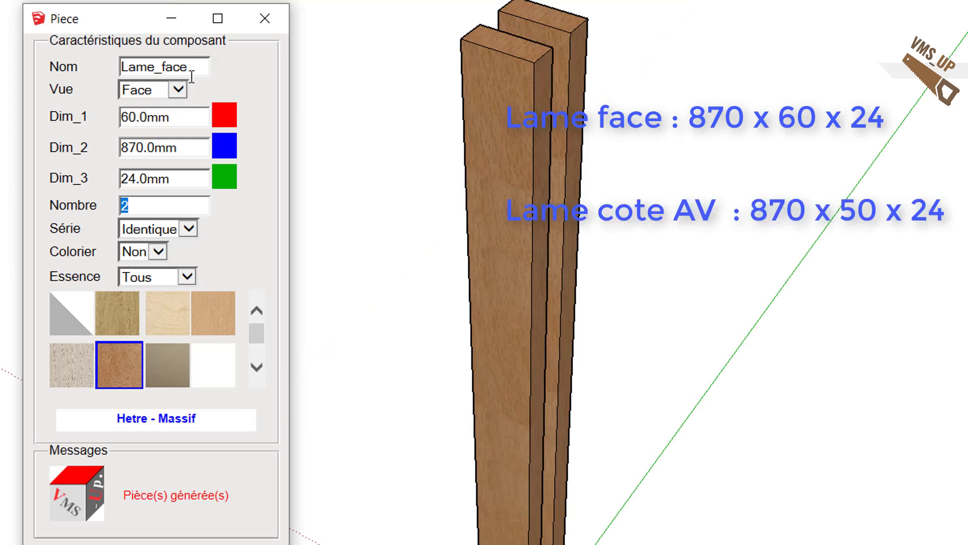
Name the next piece "Lame_cote_AV" and orient it in the Droite view.
{"action": "left_click_drag", "start_coordinate": [200, 69], "coordinate": [161, 67]}
{"action": "type", "text": "cote_"}
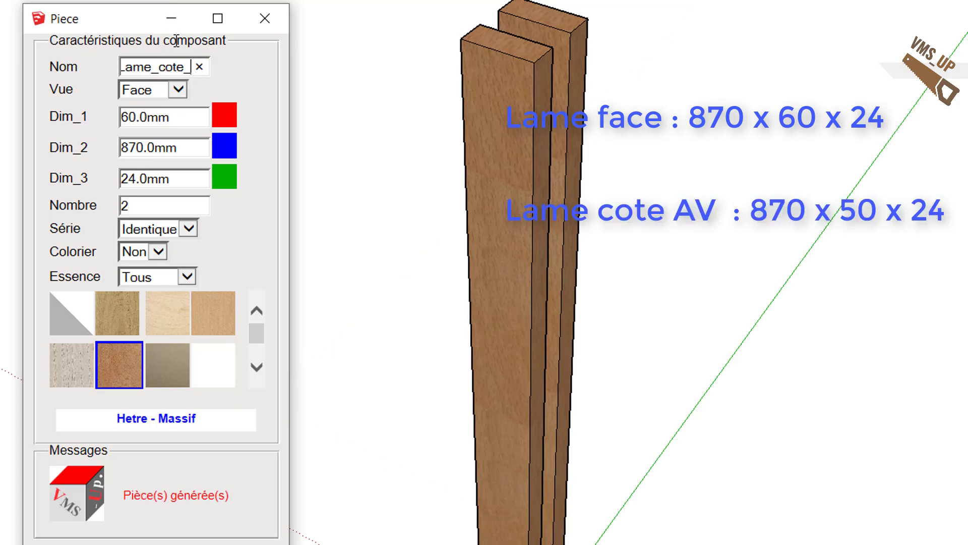
{"action": "type", "text": "AV"}
{"action": "key", "text": "Tab"}
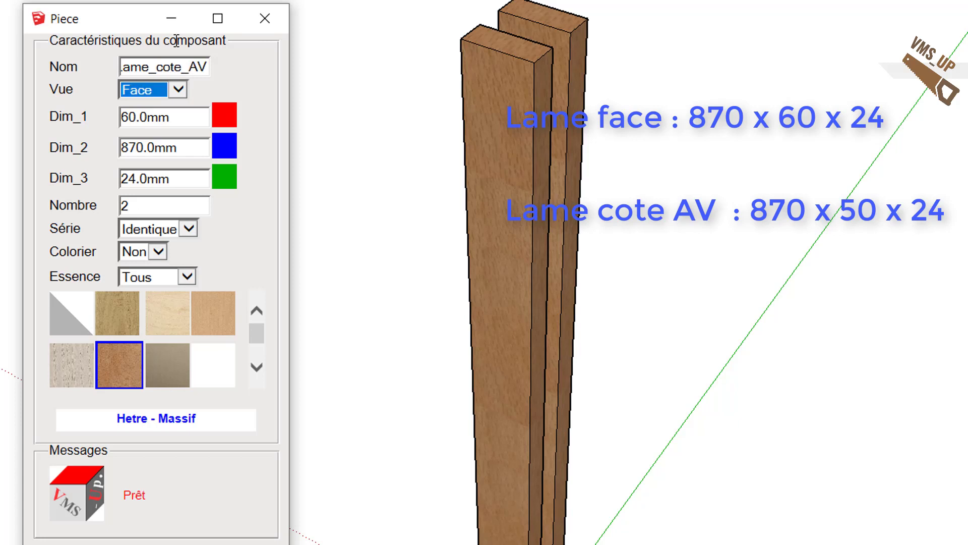
{"action": "left_click", "coordinate": [183, 92]}
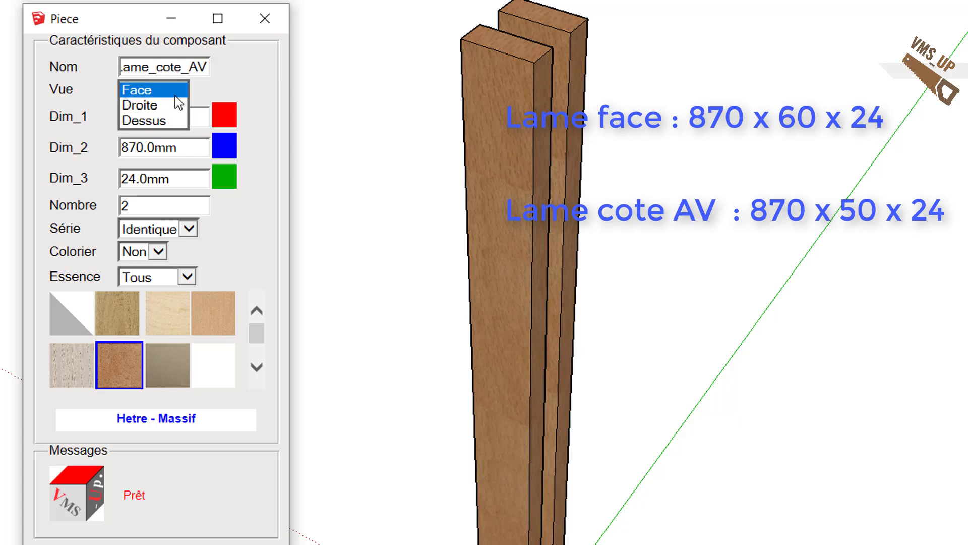
{"action": "left_click", "coordinate": [171, 105]}
Set the front side slat's Dim_1 to 50 mm and the quantity to 1, and generate it.
{"action": "left_click_drag", "start_coordinate": [170, 116], "coordinate": [121, 117]}
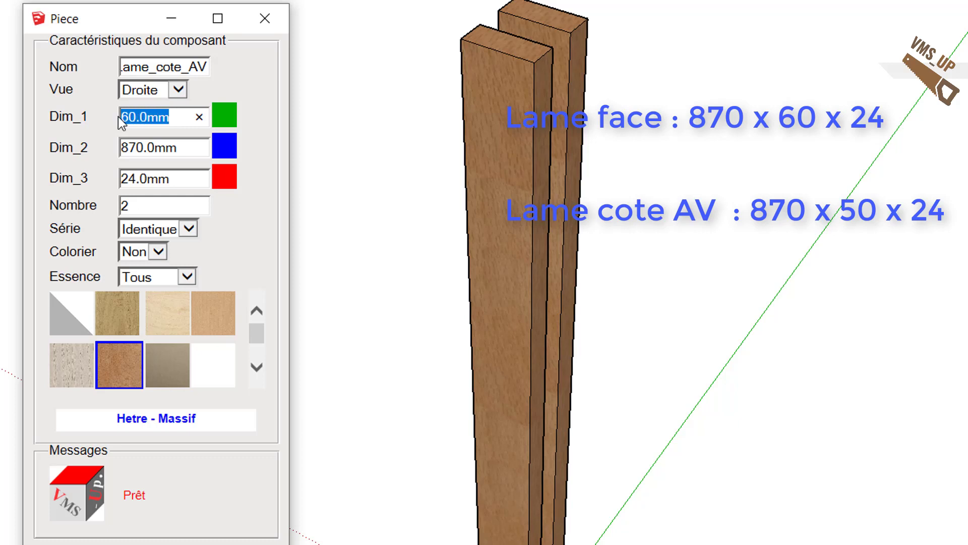
{"action": "type", "text": "50"}
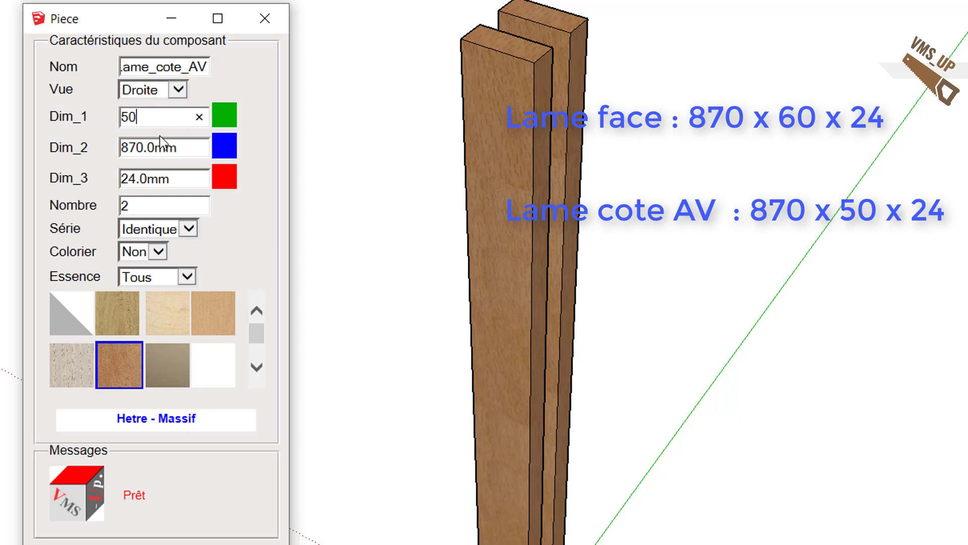
{"action": "key", "text": "Tab"}
{"action": "left_click_drag", "start_coordinate": [144, 207], "coordinate": [123, 205]}
{"action": "type", "text": "1"}
{"action": "key", "text": "Tab"}
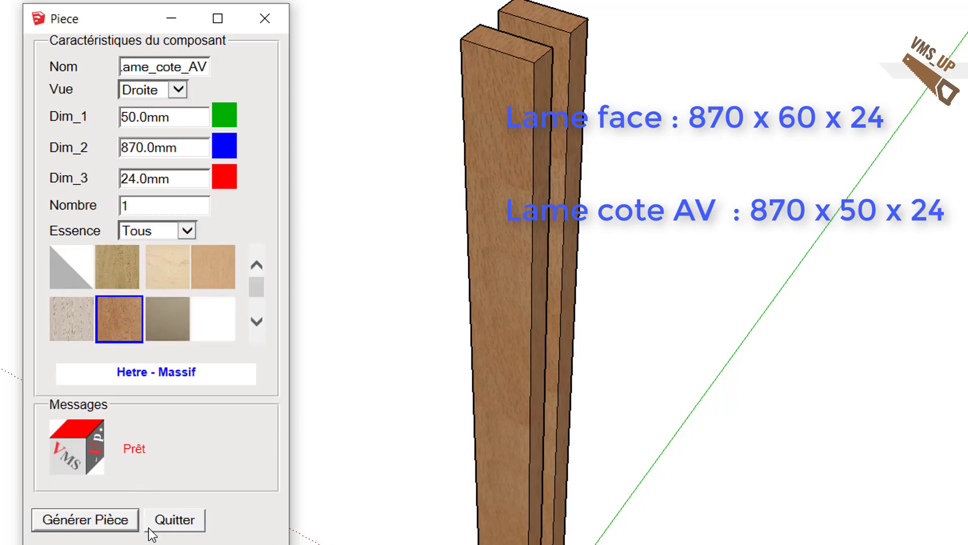
{"action": "left_click", "coordinate": [115, 521]}
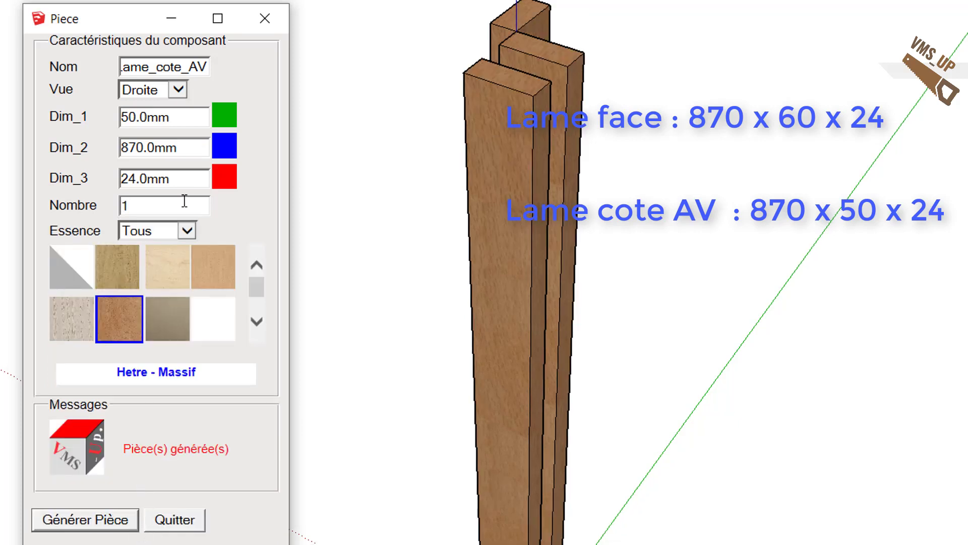
Generate a rear side slat named "Lame_cote_AR" with Dim_1 of 40 mm, and leave the piece generator.
{"action": "left_click_drag", "start_coordinate": [191, 60], "coordinate": [213, 68]}
{"action": "type", "text": "AR"}
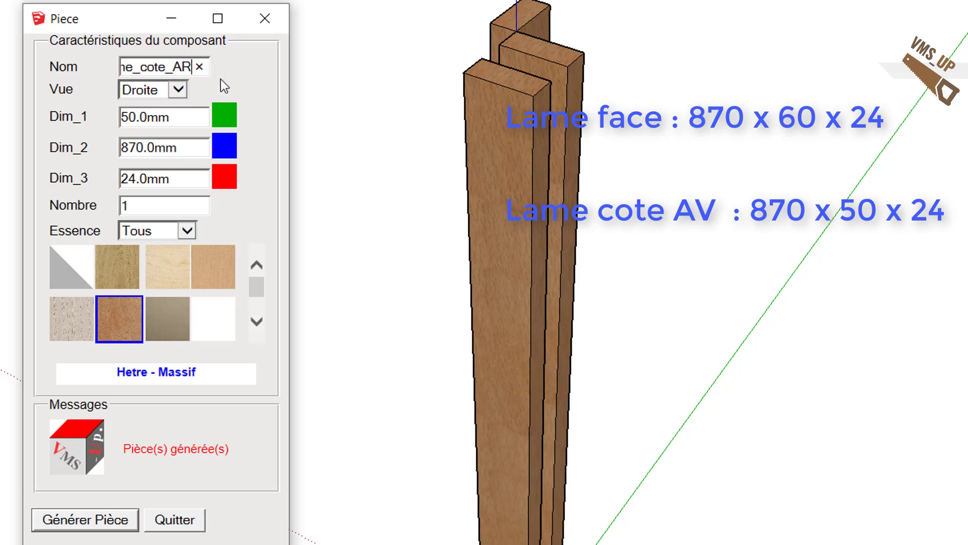
{"action": "key", "text": "Tab"}
{"action": "key", "text": "Tab"}
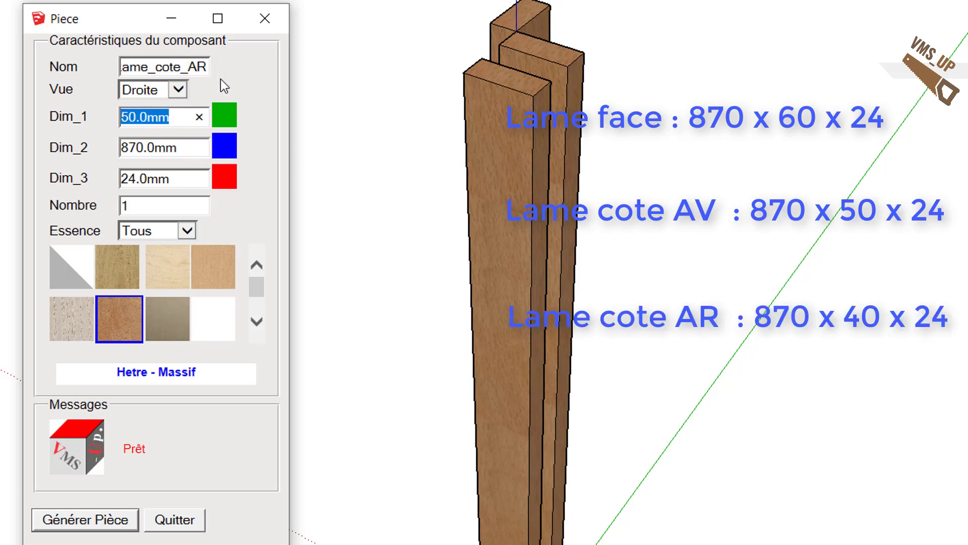
{"action": "type", "text": "40"}
{"action": "key", "text": "Tab"}
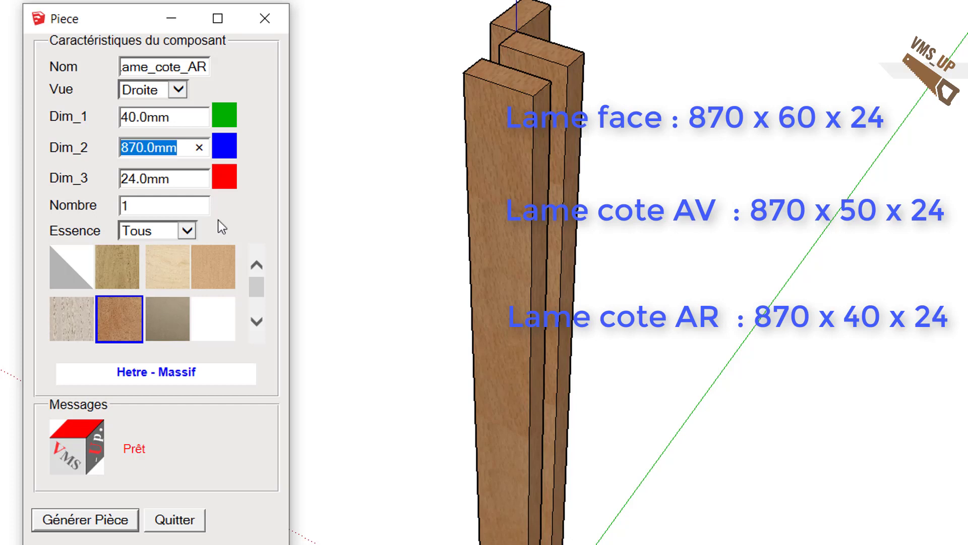
{"action": "left_click", "coordinate": [76, 519]}
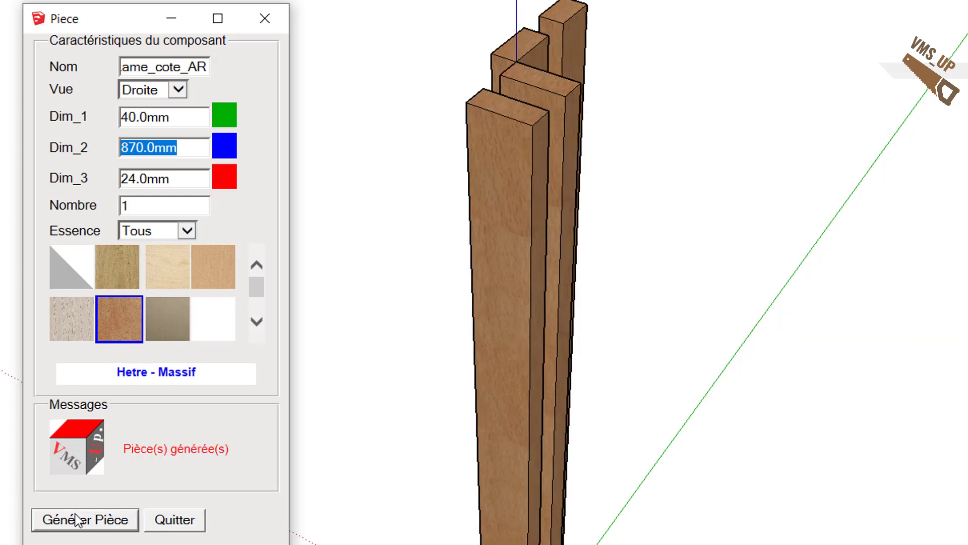
{"action": "left_click", "coordinate": [193, 525]}
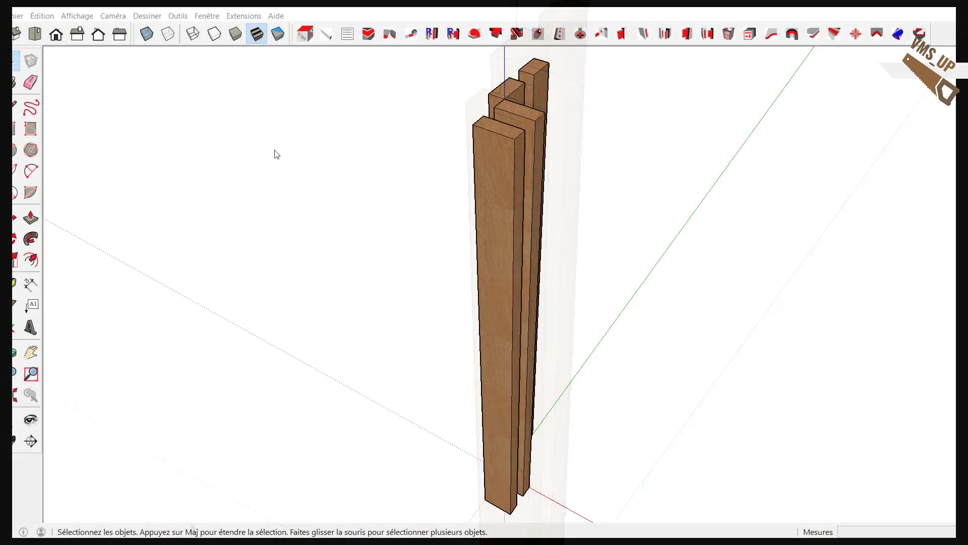
Move the front side slat against the back of the front face slat, forming an L-shaped corner.
{"action": "middle_click_drag", "start_coordinate": [277, 154], "coordinate": [692, 312]}
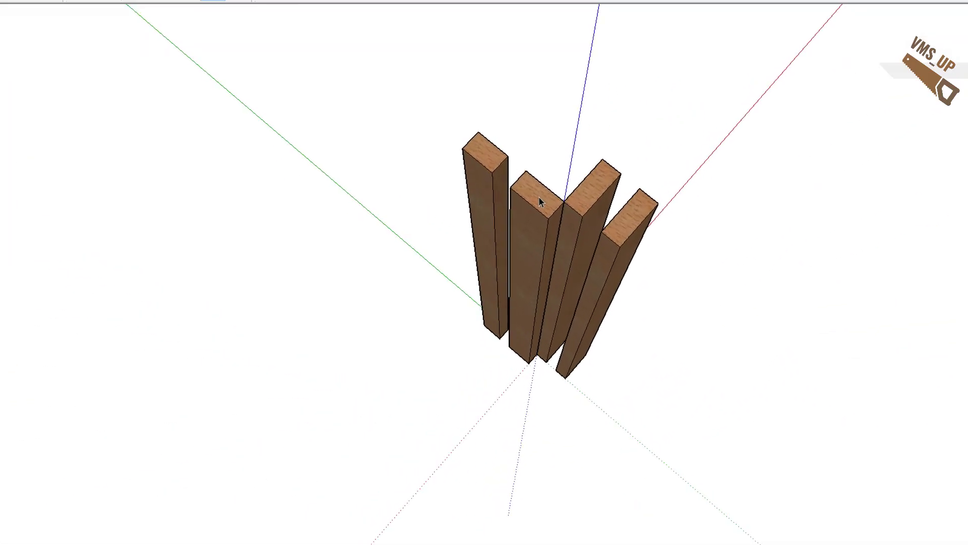
{"action": "left_click", "coordinate": [532, 209]}
{"action": "key", "text": "m"}
{"action": "left_click", "coordinate": [591, 177]}
{"action": "left_click", "coordinate": [693, 160]}
{"action": "key", "text": "space"}
Move the second face slat behind the rear side slat, aligning their outer corners to form an L.
{"action": "left_click", "coordinate": [616, 181]}
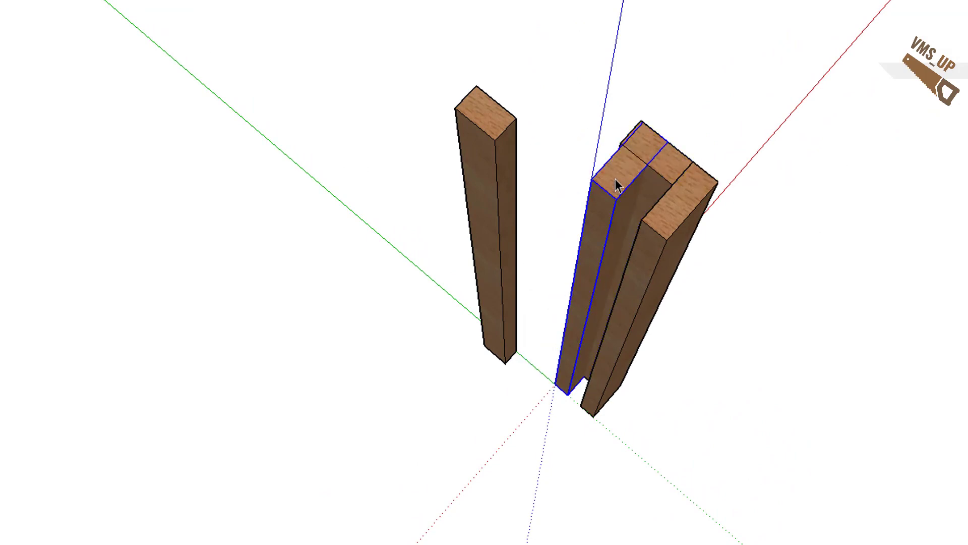
{"action": "key", "text": "m"}
{"action": "left_click", "coordinate": [618, 173]}
{"action": "left_click", "coordinate": [367, 97]}
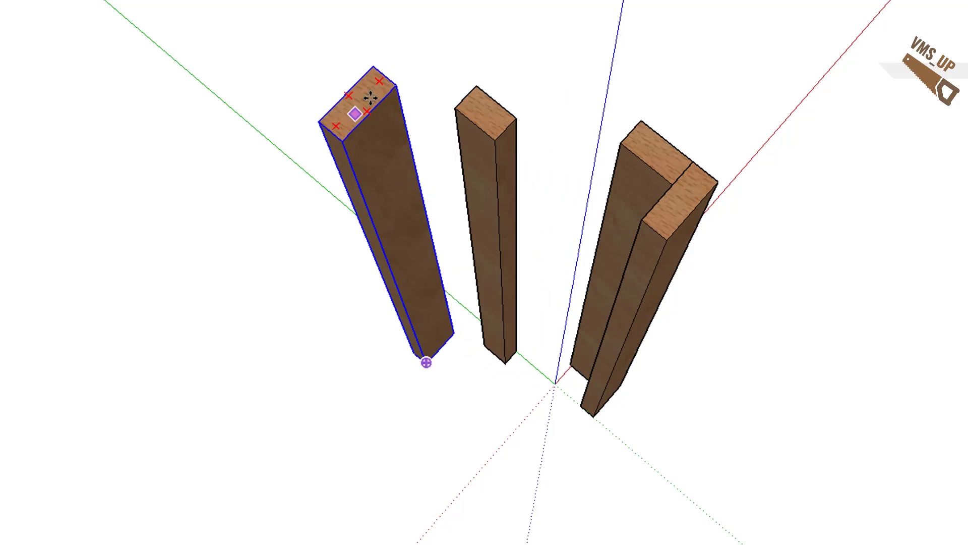
{"action": "left_click", "coordinate": [397, 85]}
{"action": "left_click", "coordinate": [475, 87]}
Mirror the front face slat about its broad face with the Symétrie et Rotation command.
{"action": "key", "text": "q"}
{"action": "middle_click_drag", "start_coordinate": [443, 266], "coordinate": [314, 142]}
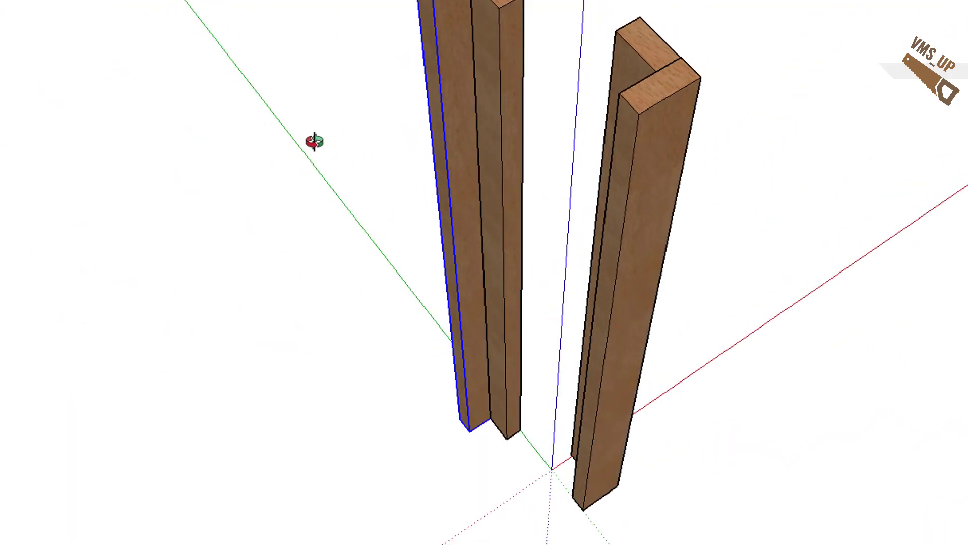
{"action": "middle_click_drag", "start_coordinate": [525, 267], "coordinate": [352, 225]}
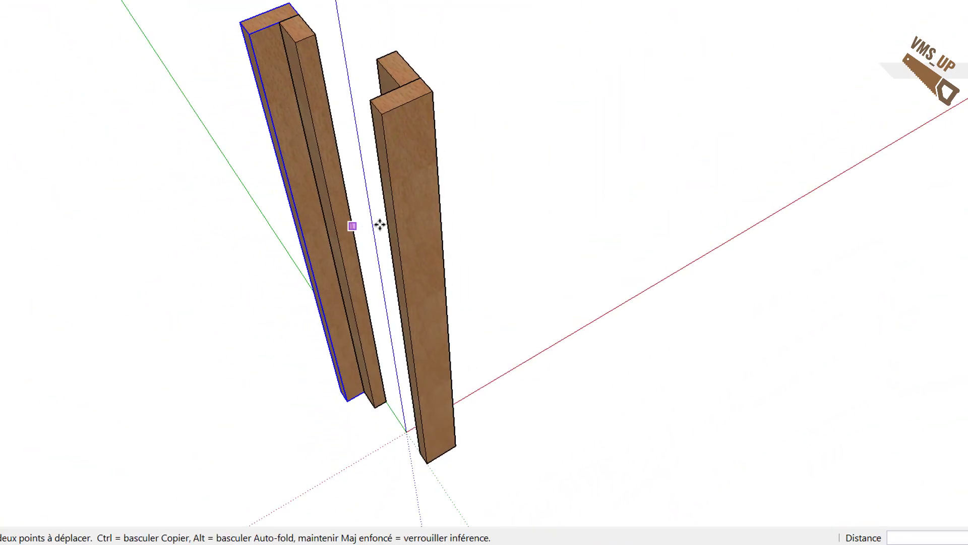
{"action": "right_click", "coordinate": [418, 219]}
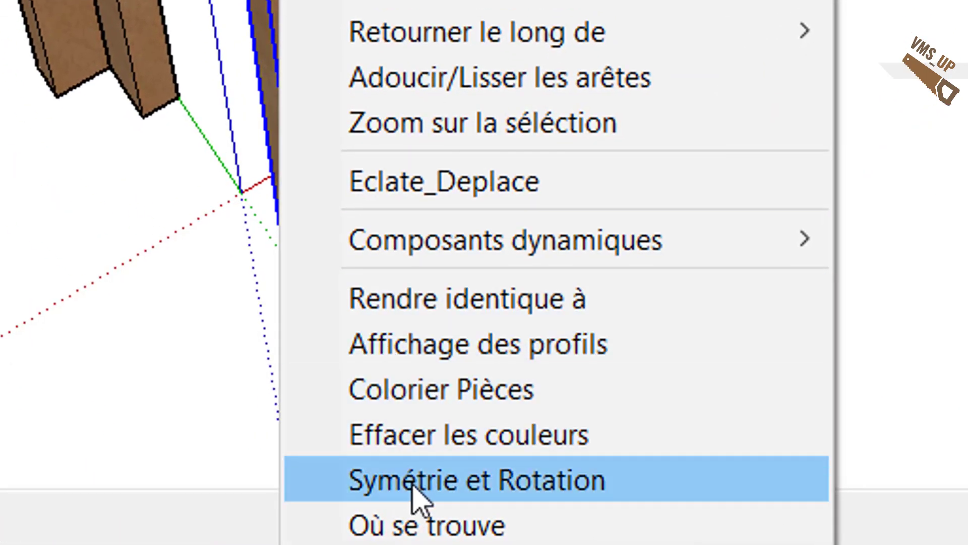
{"action": "left_click", "coordinate": [414, 482]}
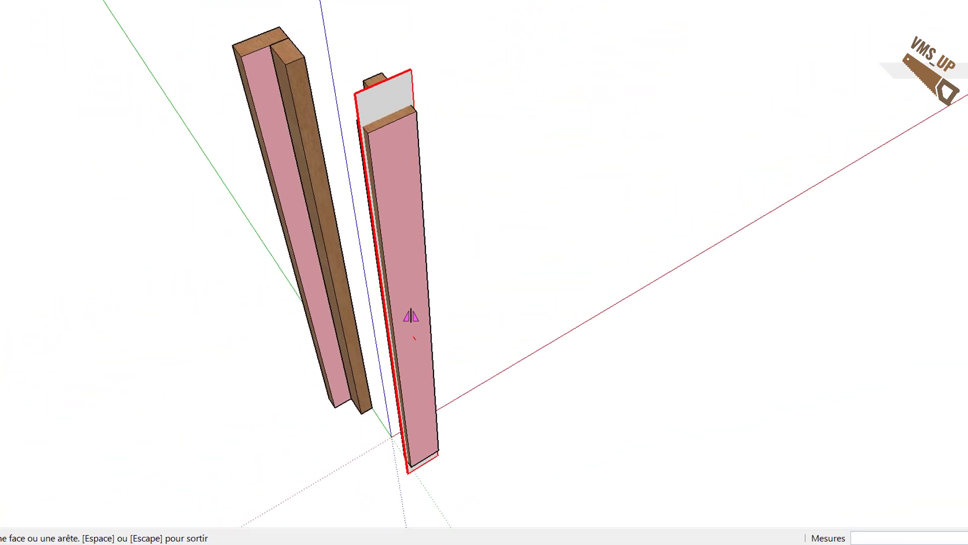
{"action": "left_click", "coordinate": [411, 316]}
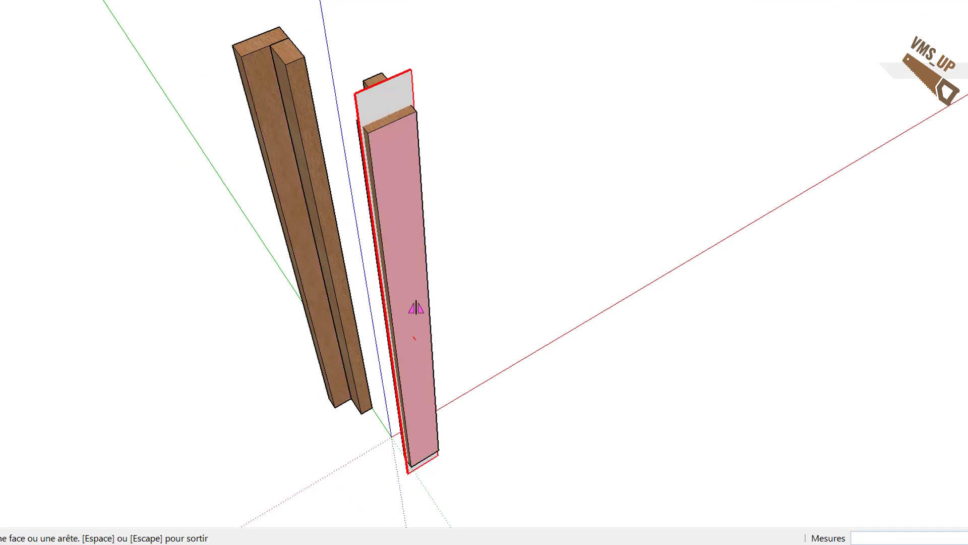
{"action": "key", "text": "space"}
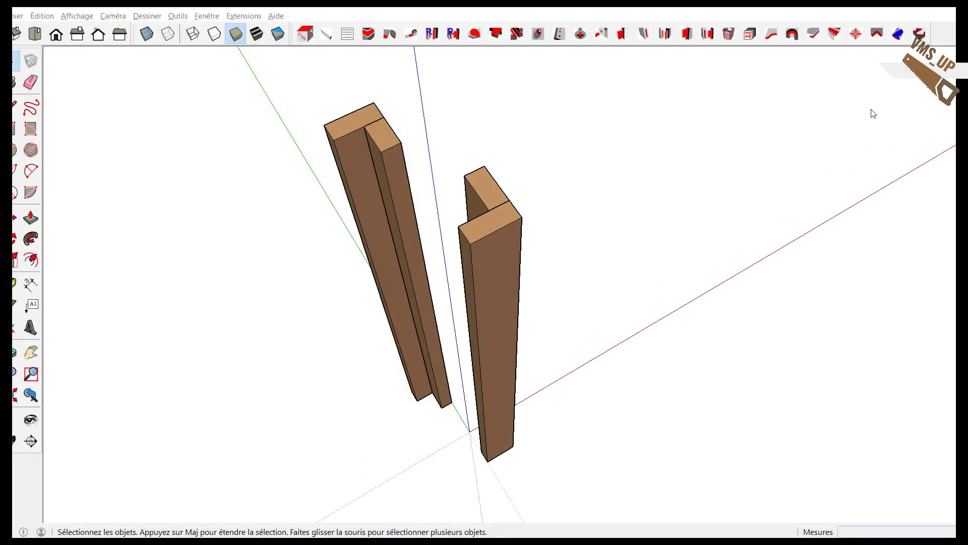
Start the tongue-and-groove (Bouvetage) tool and choose the Rainure_fausse_languette joint type.
{"action": "middle_click_drag", "start_coordinate": [758, 139], "coordinate": [674, 187]}
{"action": "left_click_drag", "start_coordinate": [673, 186], "coordinate": [485, 210]}
{"action": "key", "text": "space"}
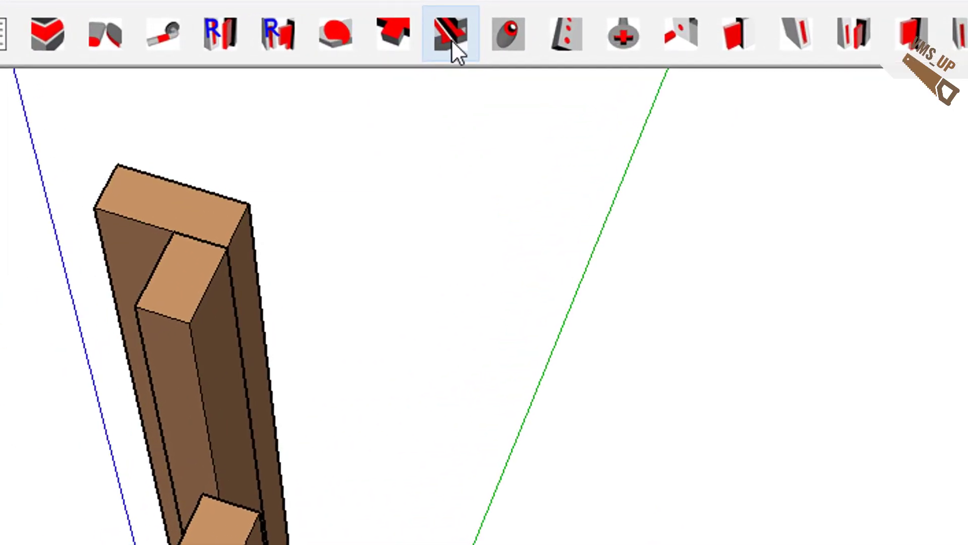
{"action": "left_click", "coordinate": [452, 40]}
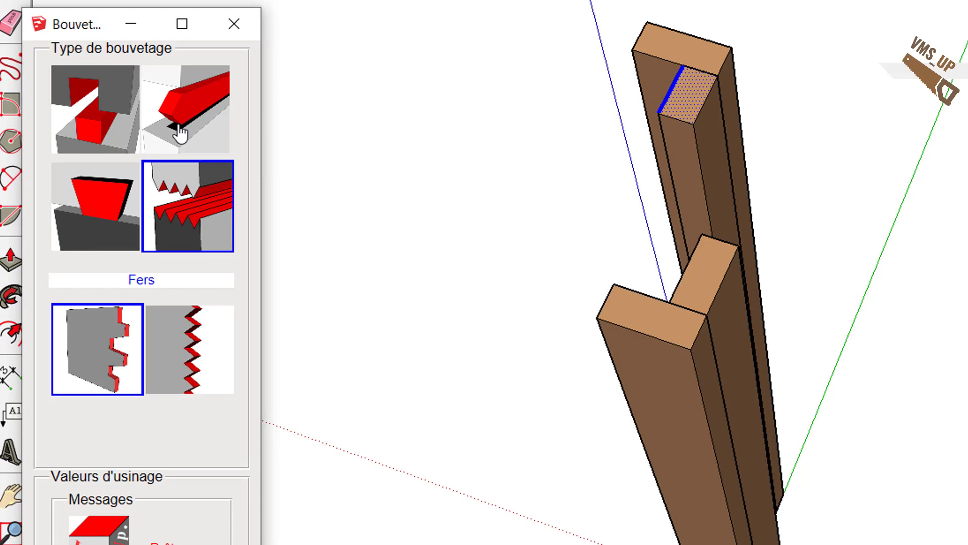
{"action": "left_click", "coordinate": [179, 133]}
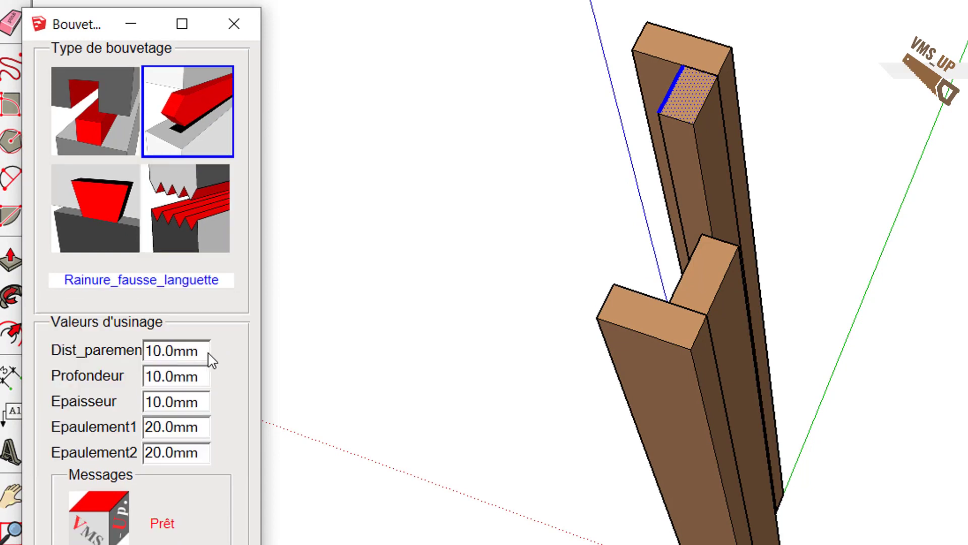
Set the groove's face distance (Dist_parement) to 8, Epaisseur to 8, and both Epaulement values to 0.
{"action": "left_click_drag", "start_coordinate": [204, 351], "coordinate": [121, 348]}
{"action": "type", "text": "8"}
{"action": "key", "text": "Tab"}
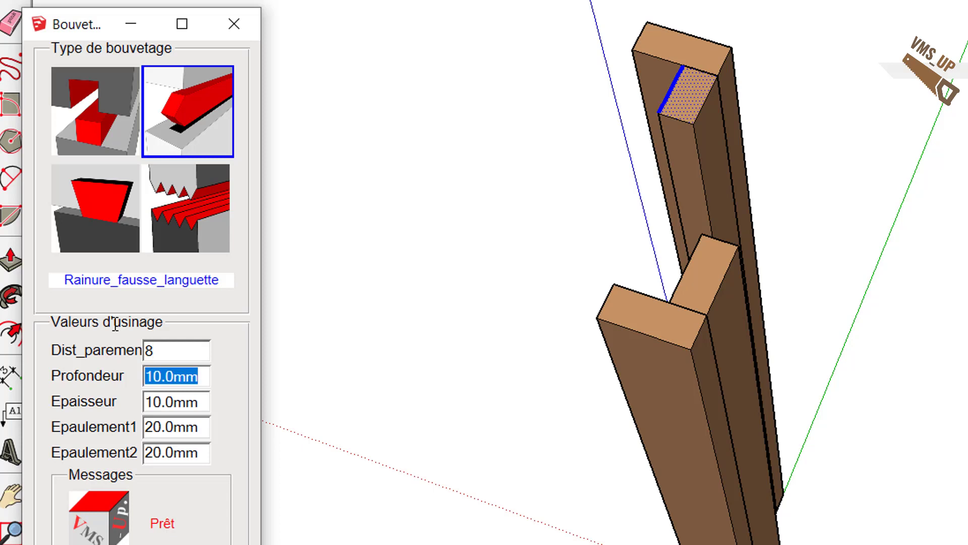
{"action": "key", "text": "Tab"}
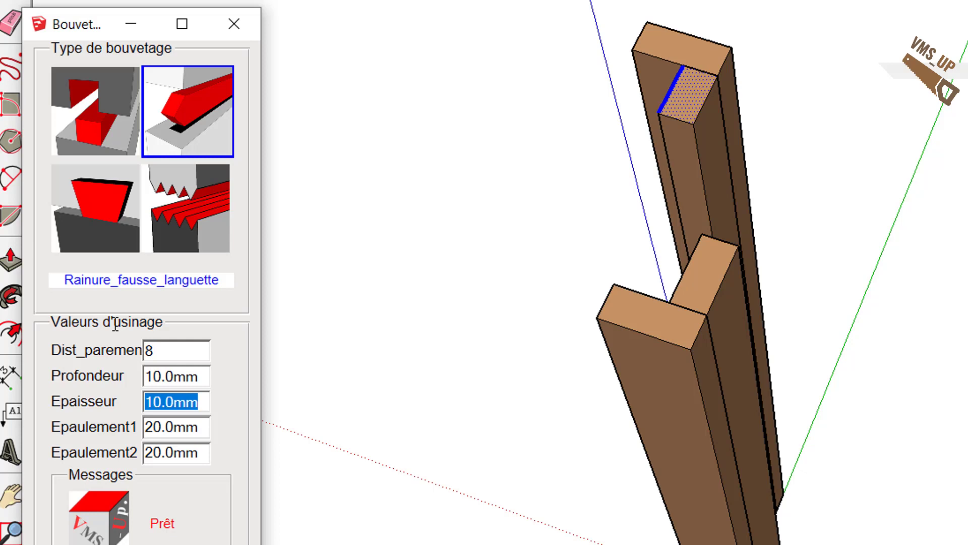
{"action": "type", "text": "8"}
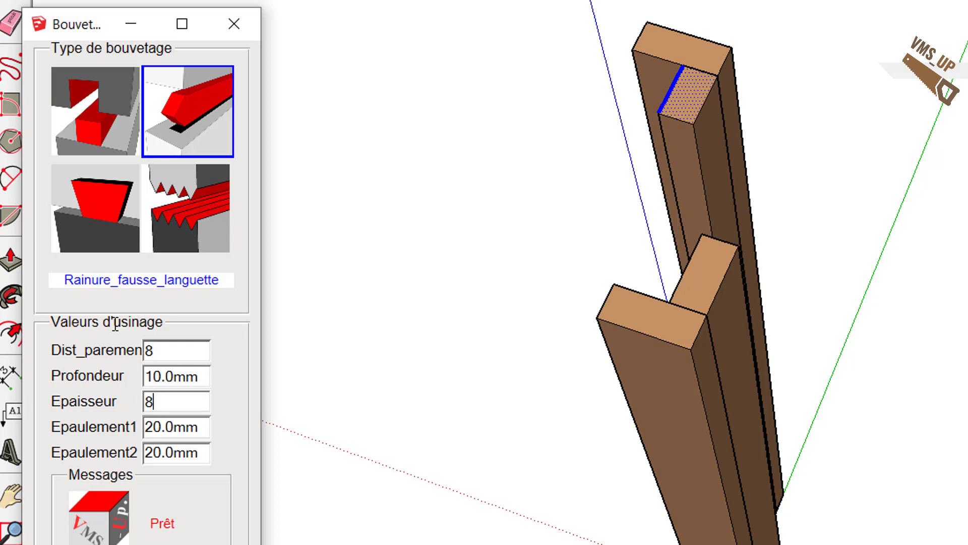
{"action": "key", "text": "Tab"}
{"action": "type", "text": "0"}
{"action": "key", "text": "Tab"}
{"action": "type", "text": "0"}
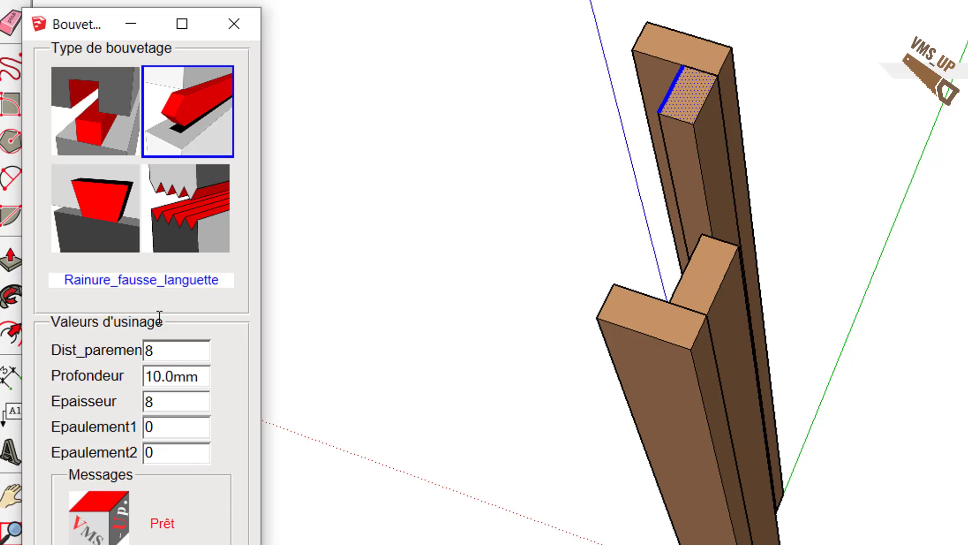
Machine the loose-tongue groove joint between the face and side slats of the L-shaped legs, and leave the tool.
{"action": "middle_click_drag", "start_coordinate": [740, 453], "coordinate": [303, 411]}
{"action": "left_click", "coordinate": [637, 257]}
{"action": "middle_click_drag", "start_coordinate": [638, 256], "coordinate": [671, 543]}
{"action": "left_click", "coordinate": [142, 544]}
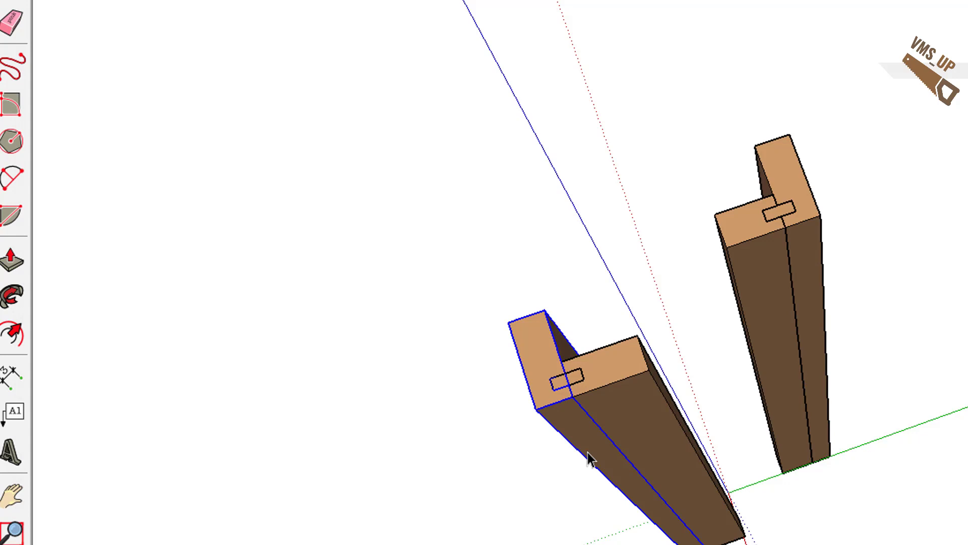
Pull one leg's grooved slat away and shift its loose tongue to examine the joint.
{"action": "key", "text": "m"}
{"action": "left_click", "coordinate": [588, 459]}
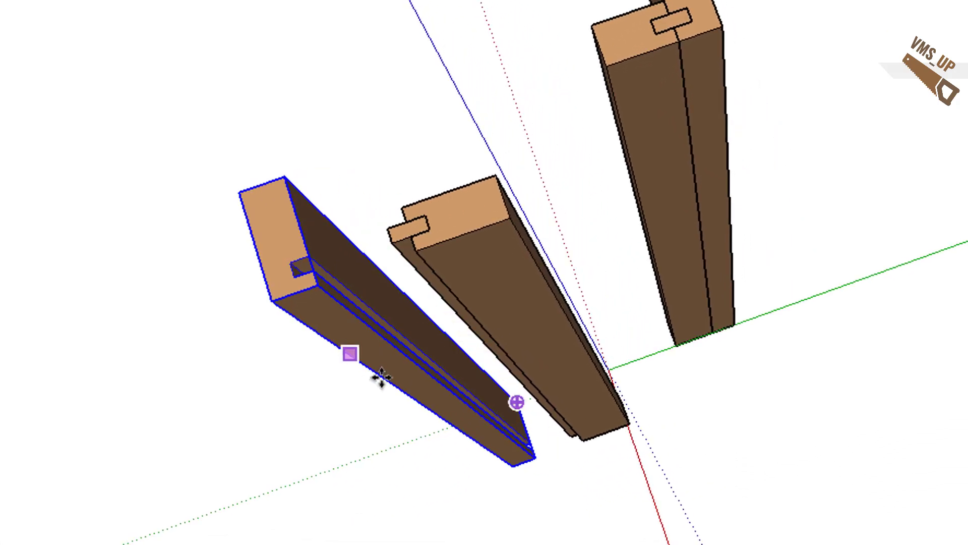
{"action": "mouse_move", "coordinate": [382, 377]}
{"action": "middle_mouse_down"}
{"action": "mouse_move", "coordinate": [503, 410]}
{"action": "mouse_move", "coordinate": [707, 367]}
{"action": "mouse_move", "coordinate": [634, 388]}
{"action": "middle_mouse_up"}
{"action": "double_click", "coordinate": [630, 379]}
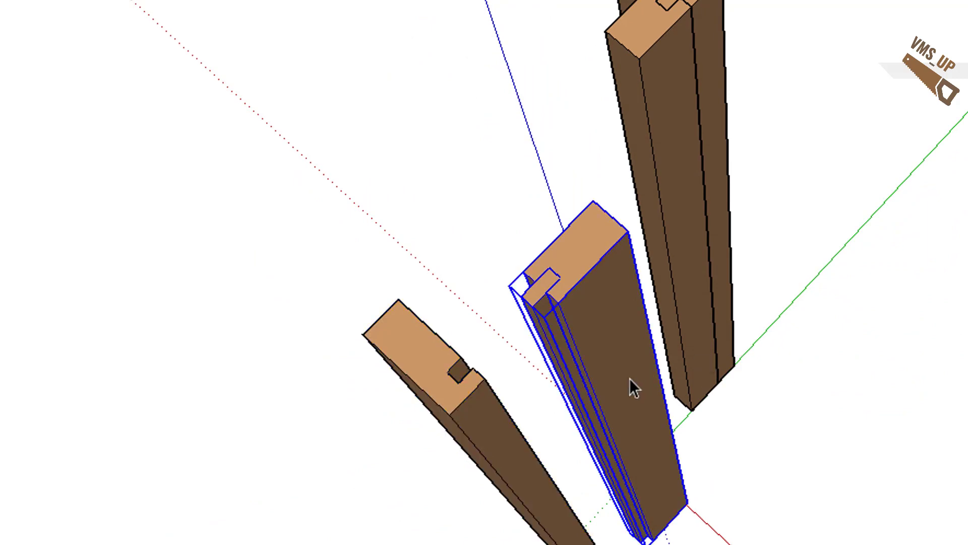
{"action": "left_click", "coordinate": [549, 315]}
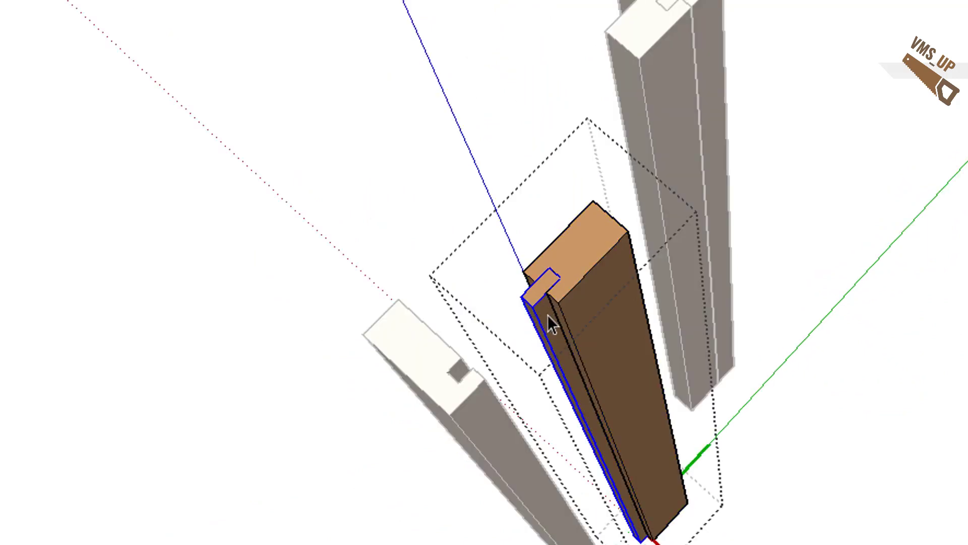
{"action": "key", "text": "m"}
{"action": "left_click", "coordinate": [547, 316]}
{"action": "left_click", "coordinate": [527, 331]}
{"action": "middle_click_drag", "start_coordinate": [673, 472], "coordinate": [772, 508]}
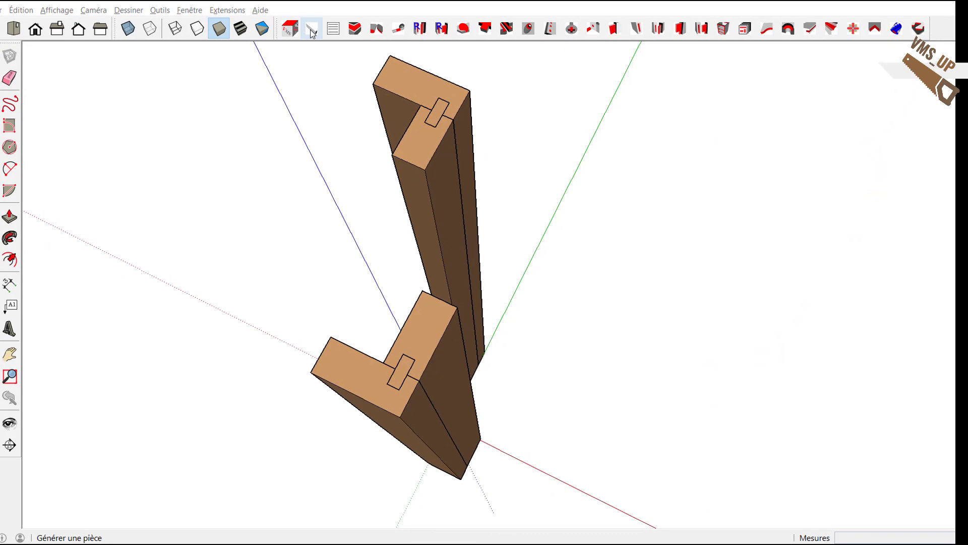
Start generating a new part named Traverse_lat and set its view to Droite.
{"action": "left_click", "coordinate": [310, 29]}
{"action": "double_click", "coordinate": [266, 99]}
{"action": "type", "text": "Trave"}
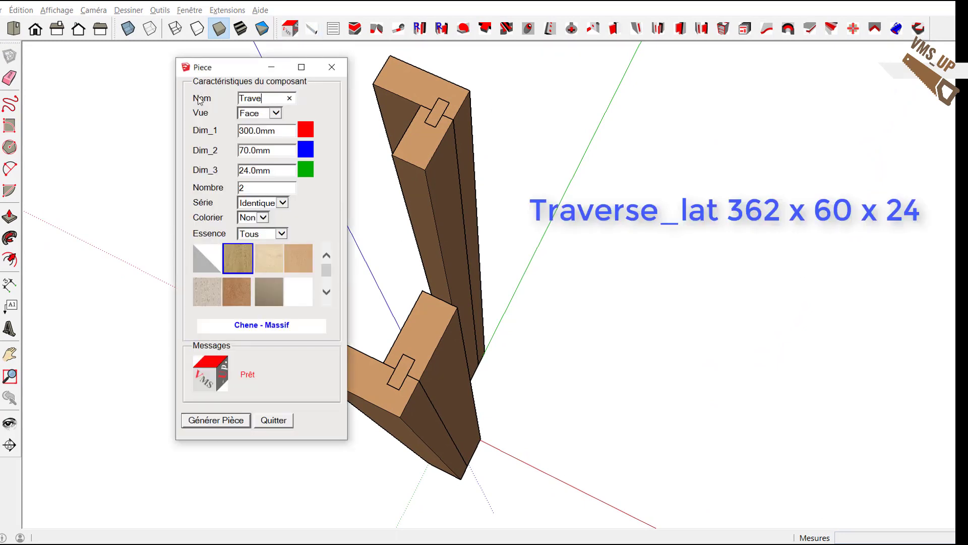
{"action": "type", "text": "rse_lat"}
{"action": "key", "text": "Tab"}
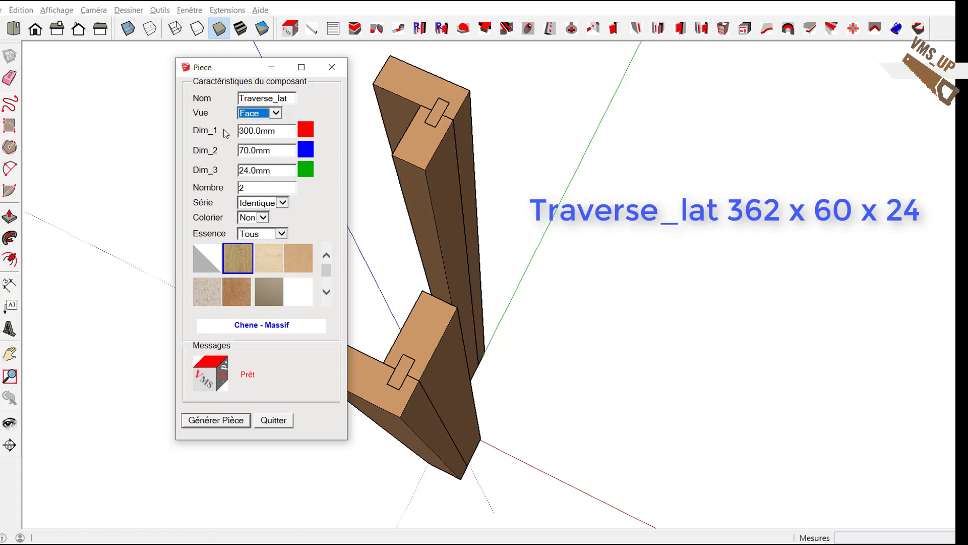
{"action": "left_click", "coordinate": [276, 113]}
{"action": "left_click", "coordinate": [274, 124]}
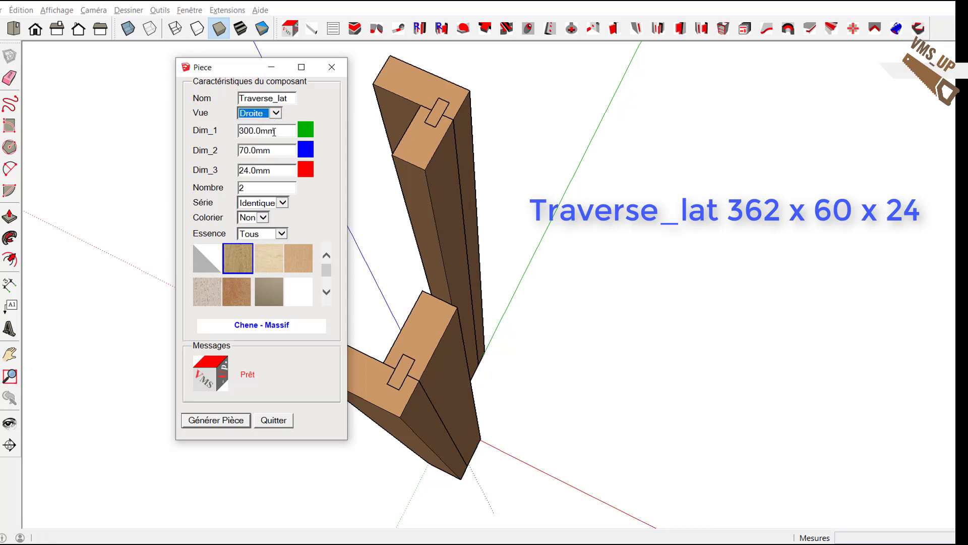
Set the crosspiece's Dim_1 to 362 mm and Dim_2 to 60 mm.
{"action": "key", "text": "Tab"}
{"action": "type", "text": "3"}
{"action": "key", "text": "Tab"}
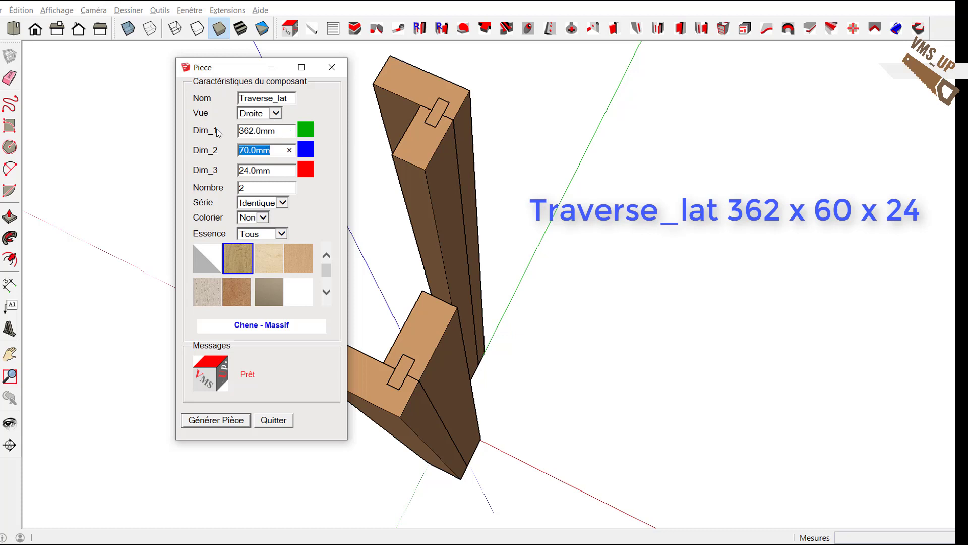
{"action": "type", "text": "60"}
{"action": "key", "text": "Tab"}
Generate 3 crosspieces as a Différent series in Hetre - Massif, and close the part generator.
{"action": "double_click", "coordinate": [241, 188]}
{"action": "type", "text": "3"}
{"action": "left_click", "coordinate": [283, 204]}
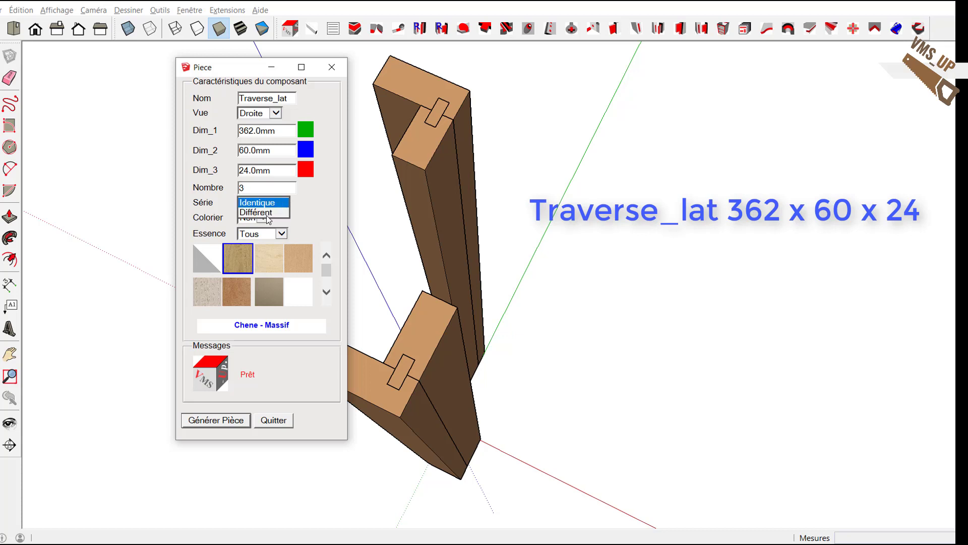
{"action": "left_click", "coordinate": [267, 212]}
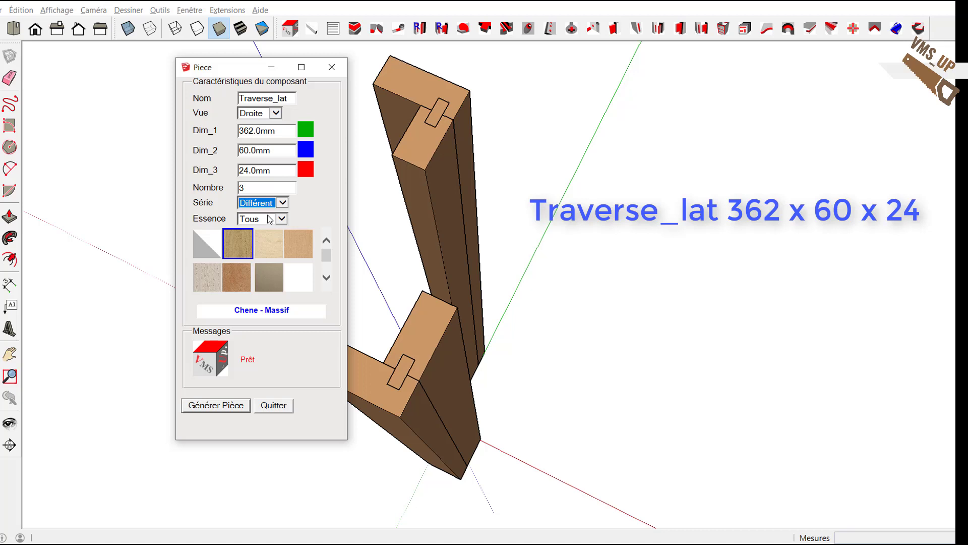
{"action": "left_click", "coordinate": [238, 285]}
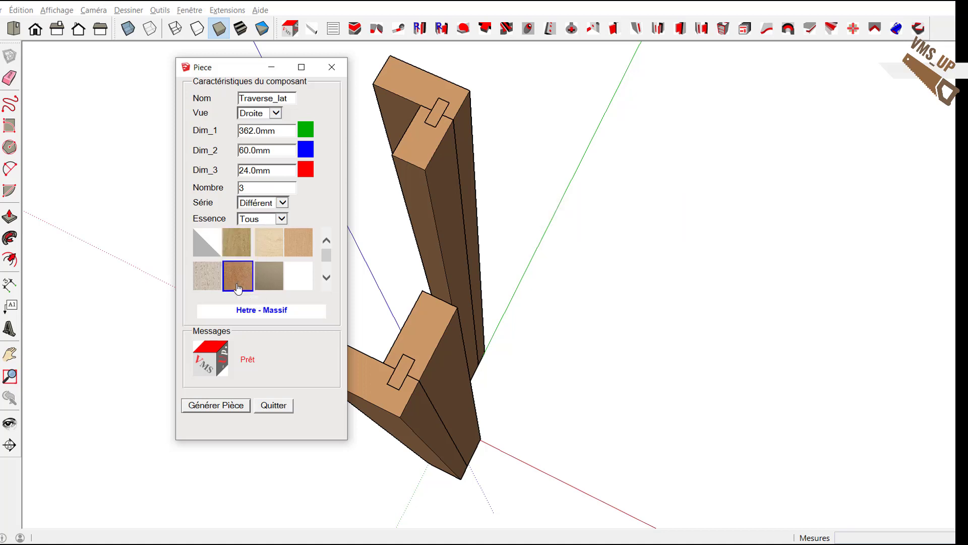
{"action": "left_click", "coordinate": [237, 406]}
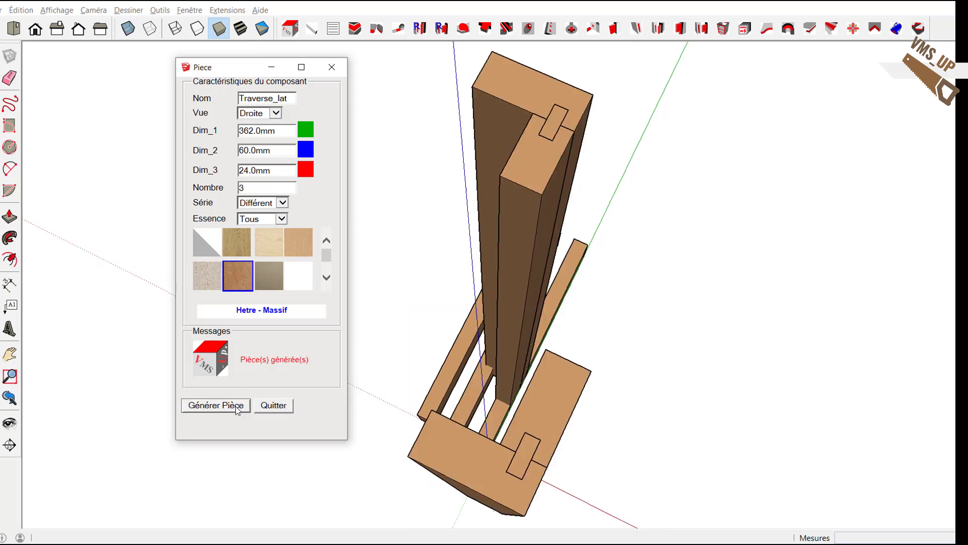
{"action": "left_click", "coordinate": [272, 406]}
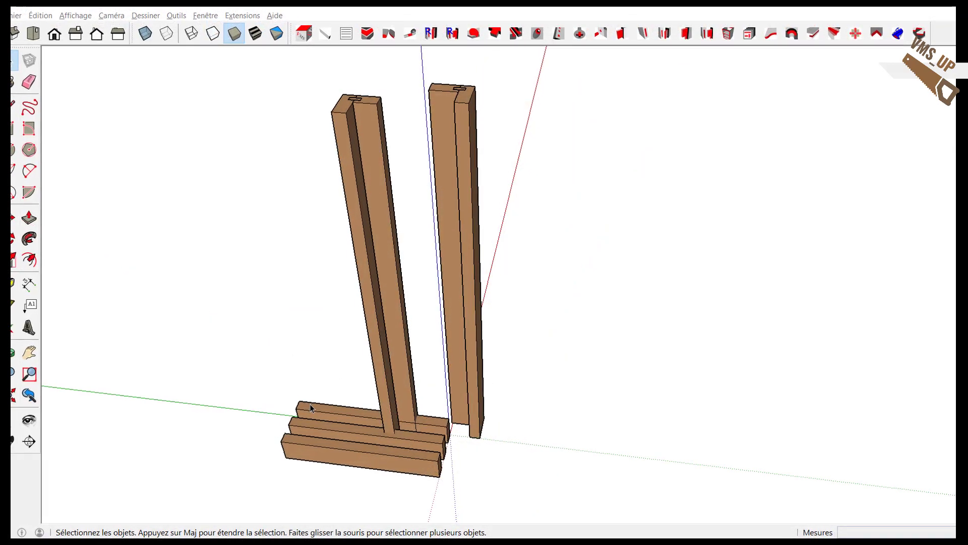
Move the rearmost crosspiece to the top of one leg, aligning its end corner with the leg's inner top corner.
{"action": "left_click", "coordinate": [310, 407]}
{"action": "key", "text": "m"}
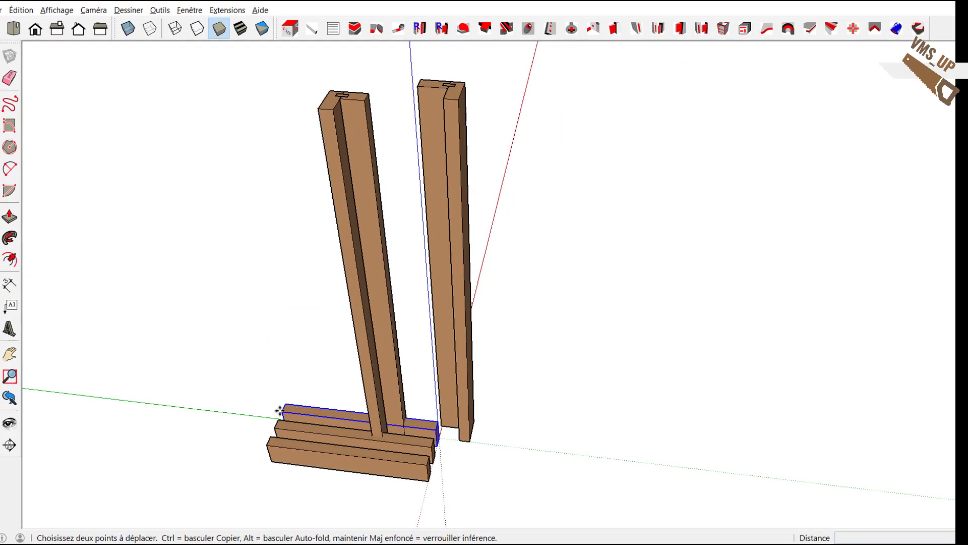
{"action": "left_click", "coordinate": [282, 409]}
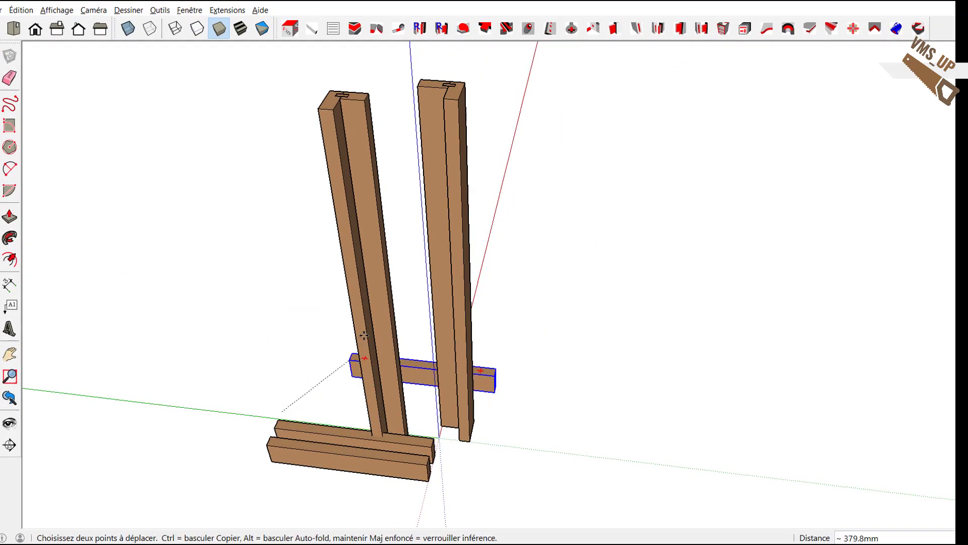
{"action": "left_click", "coordinate": [365, 99]}
{"action": "key", "text": "space"}
Move the whole second leg against the free end of the top crosspiece, aligning their top corners.
{"action": "left_click_drag", "start_coordinate": [419, 272], "coordinate": [417, 249]}
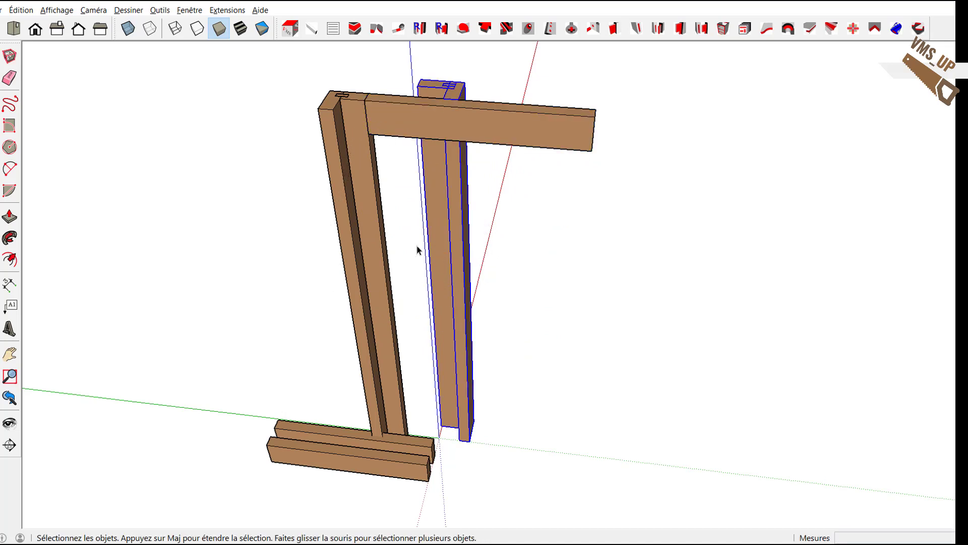
{"action": "key", "text": "m"}
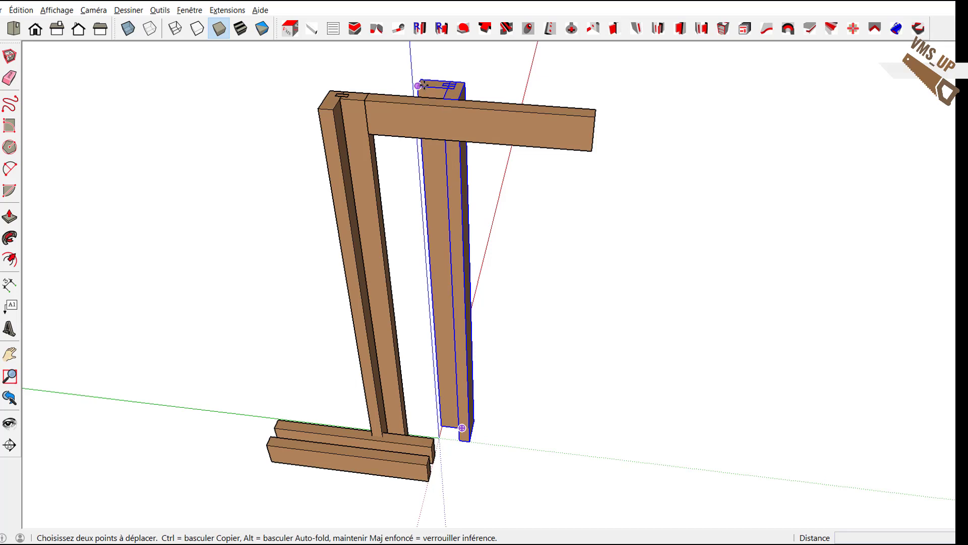
{"action": "left_click", "coordinate": [422, 85]}
{"action": "left_click", "coordinate": [630, 115]}
Move the outermost remaining crosspiece between the legs, aligning its upper corner with the leg's inner top corner.
{"action": "key", "text": "o"}
{"action": "middle_click_drag", "start_coordinate": [461, 313], "coordinate": [467, 310]}
{"action": "key", "text": "space"}
{"action": "left_click", "coordinate": [275, 489]}
{"action": "key", "text": "m"}
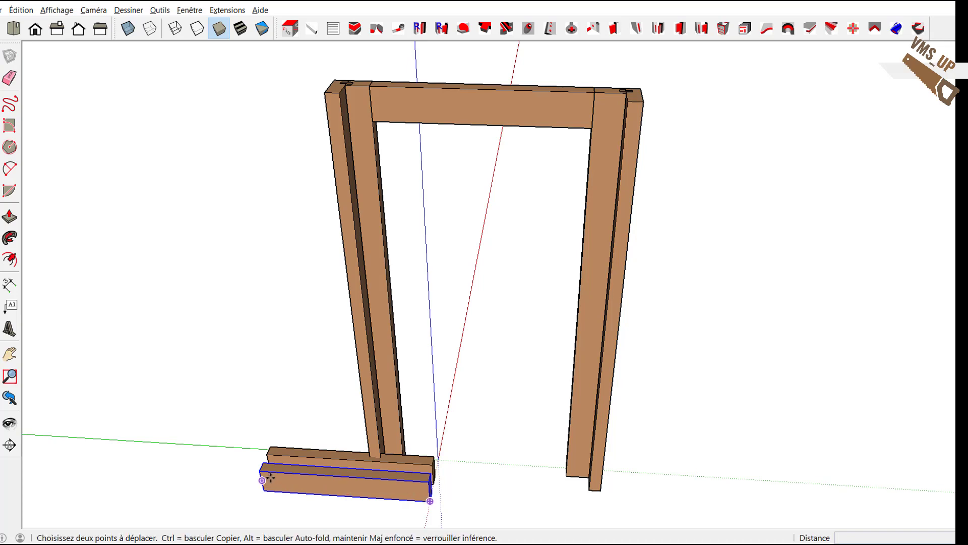
{"action": "left_click", "coordinate": [267, 477]}
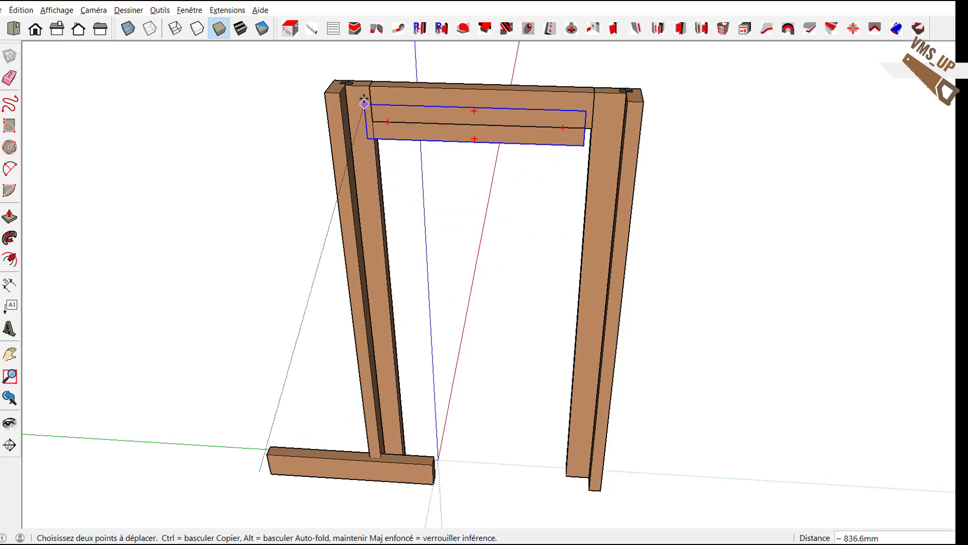
{"action": "left_click", "coordinate": [368, 89]}
Move the second crosspiece 320 mm down along the legs.
{"action": "key", "text": "ctrl"}
{"action": "left_click", "coordinate": [369, 89]}
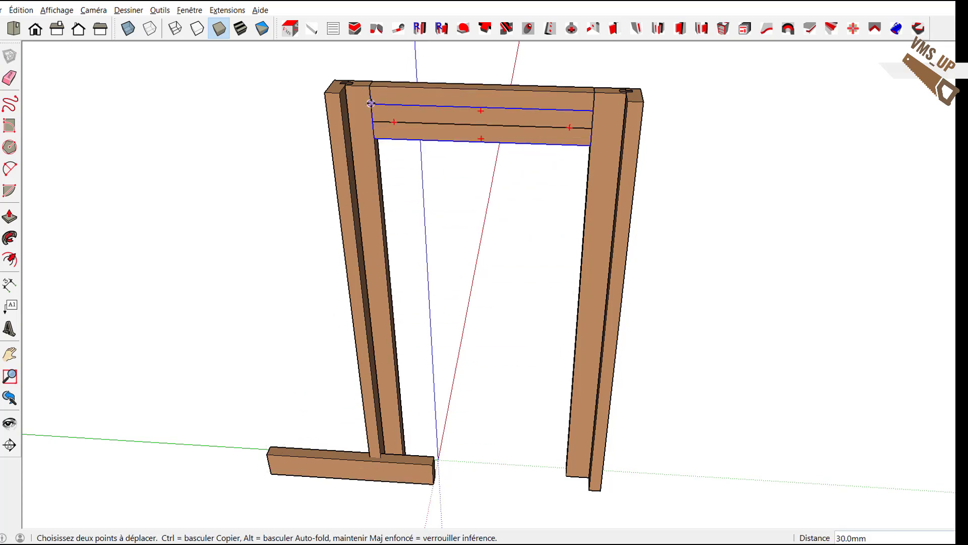
{"action": "left_click", "coordinate": [379, 173]}
{"action": "type", "text": "320"}
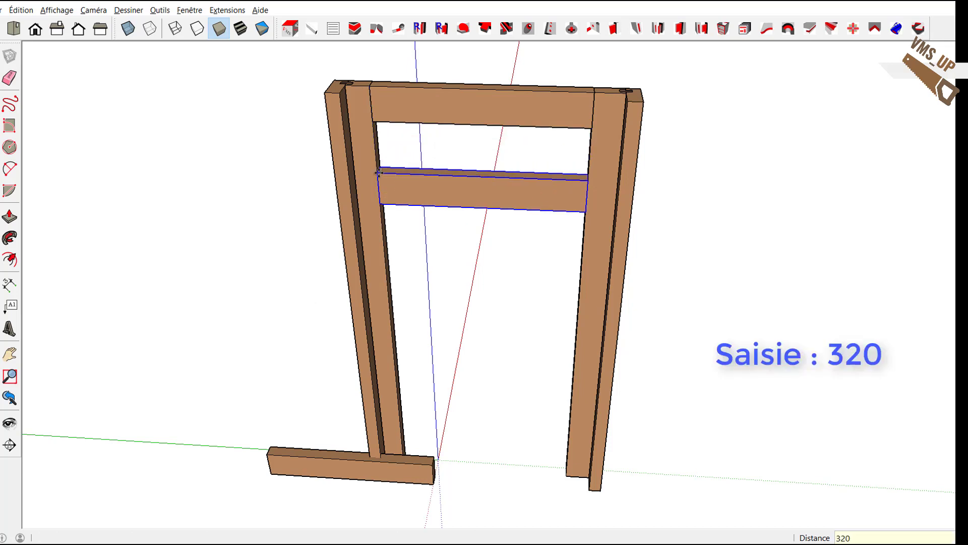
{"action": "key", "text": "Return"}
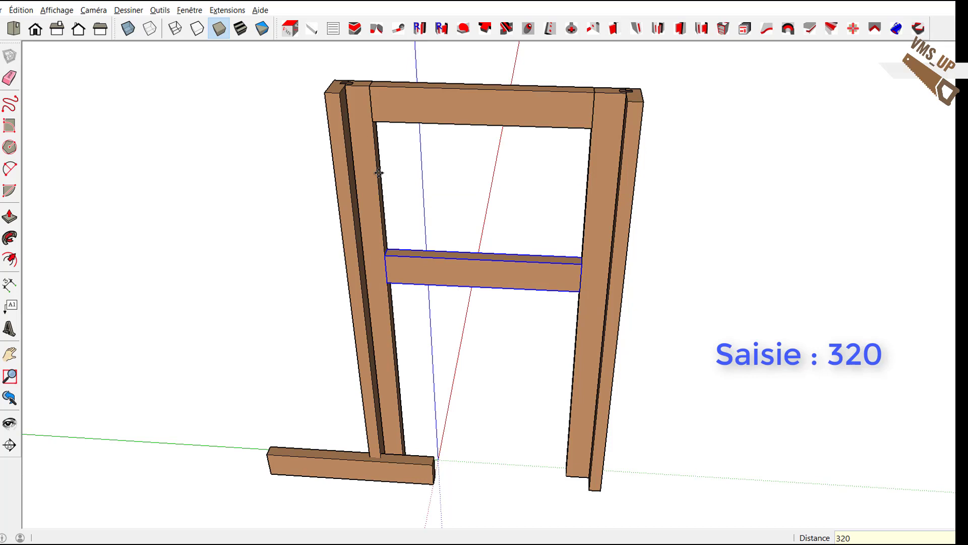
Move the last crosspiece between the legs and raise it 200 mm from their lower ends.
{"action": "key", "text": "space"}
{"action": "middle_click_drag", "start_coordinate": [372, 502], "coordinate": [360, 491]}
{"action": "left_click", "coordinate": [365, 504]}
{"action": "key", "text": "m"}
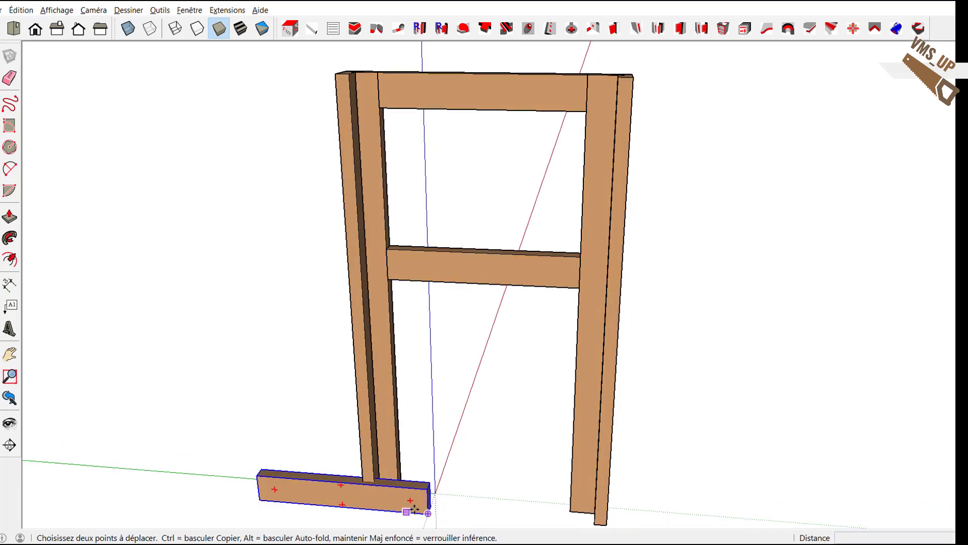
{"action": "left_click", "coordinate": [429, 513]}
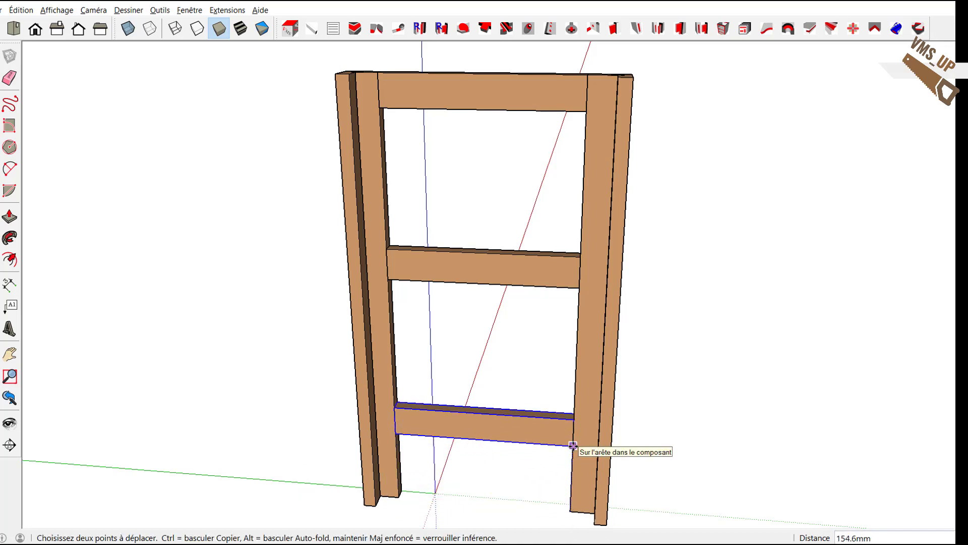
{"action": "type", "text": "20"}
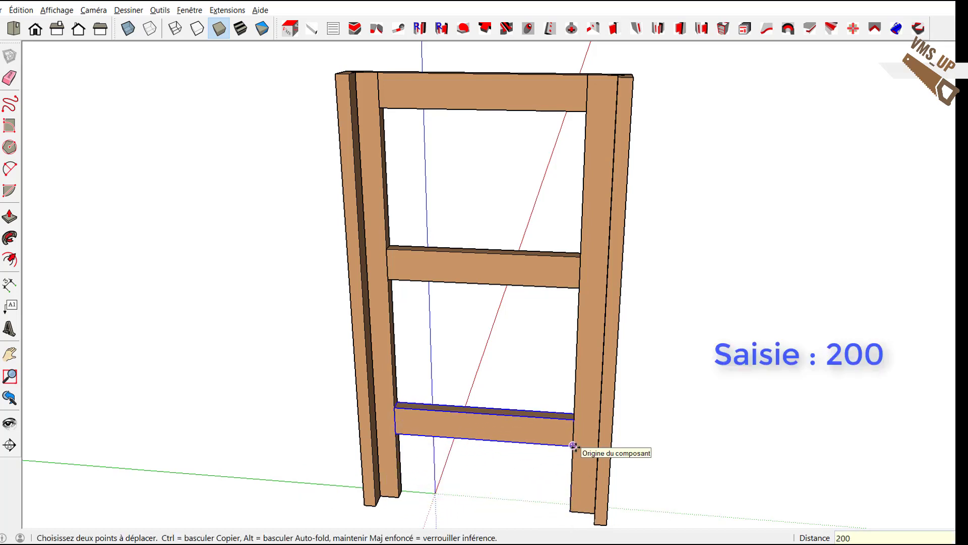
{"action": "type", "text": "0"}
{"action": "key", "text": "Return"}
Start the Rafale TM simple mortise-and-tenon tool and set Arasement to 6 and Epaisseur to 10.
{"action": "middle_click_drag", "start_coordinate": [553, 353], "coordinate": [565, 320]}
{"action": "scroll", "coordinate": [599, 276], "scroll_direction": "down", "scroll_amount": 2}
{"action": "key", "text": "m"}
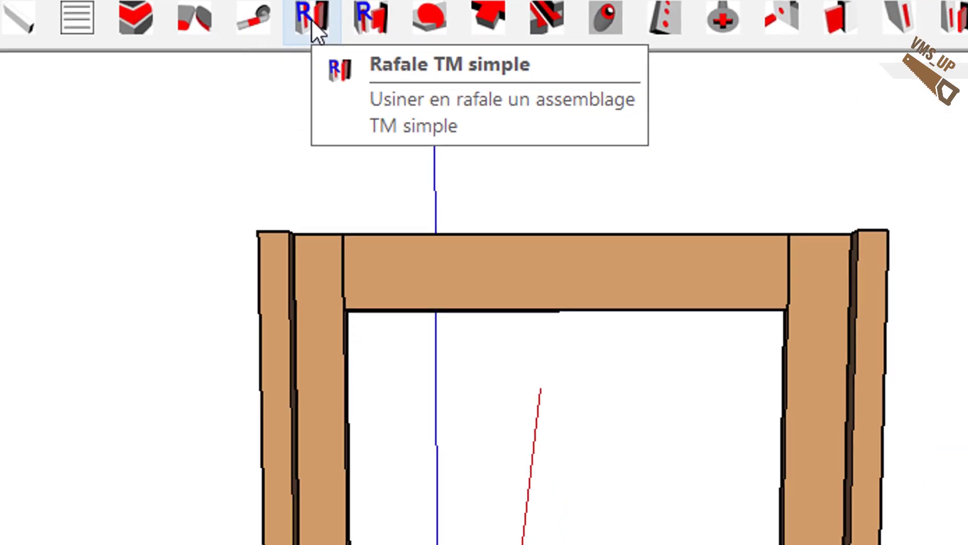
{"action": "left_click", "coordinate": [323, 107]}
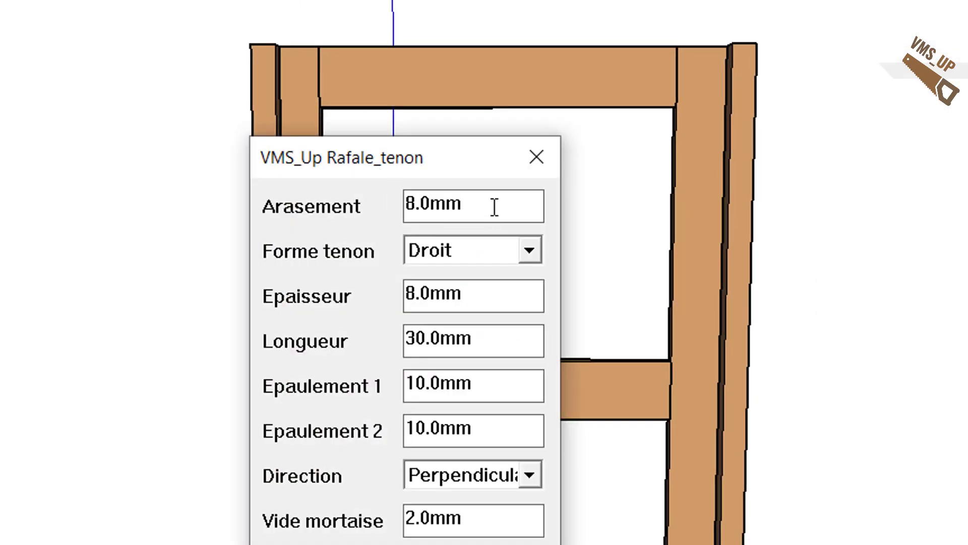
{"action": "left_click_drag", "start_coordinate": [495, 207], "coordinate": [357, 178]}
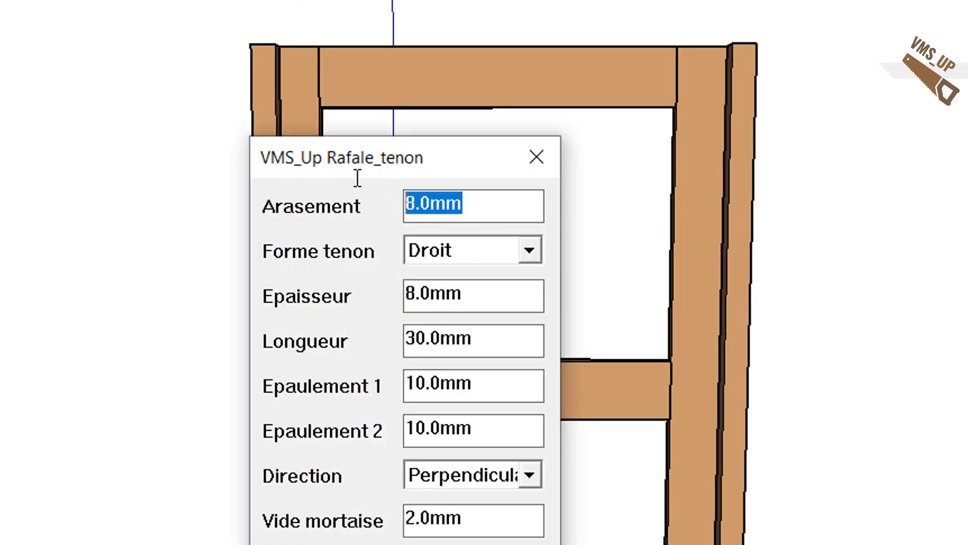
{"action": "type", "text": "6"}
{"action": "key", "text": "Tab"}
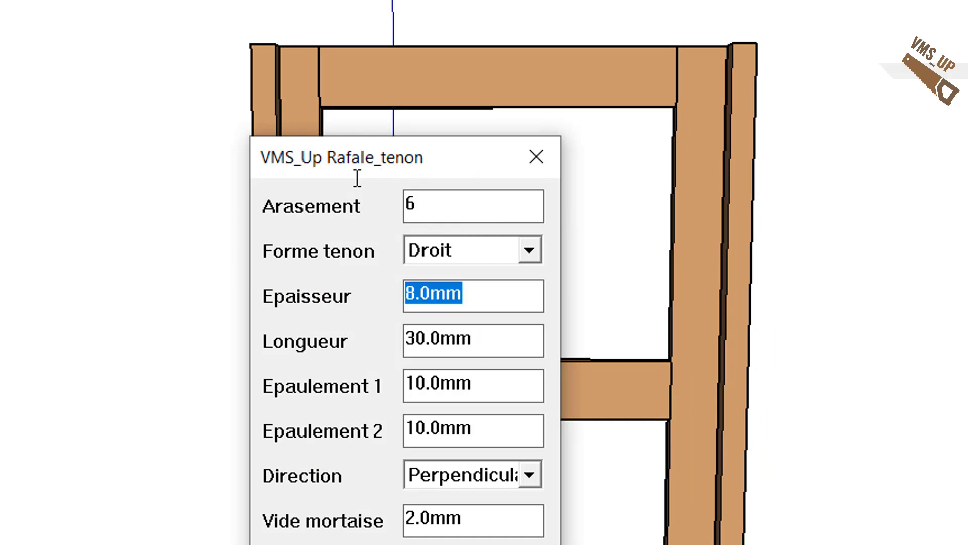
{"action": "type", "text": "10"}
{"action": "key", "text": "Tab"}
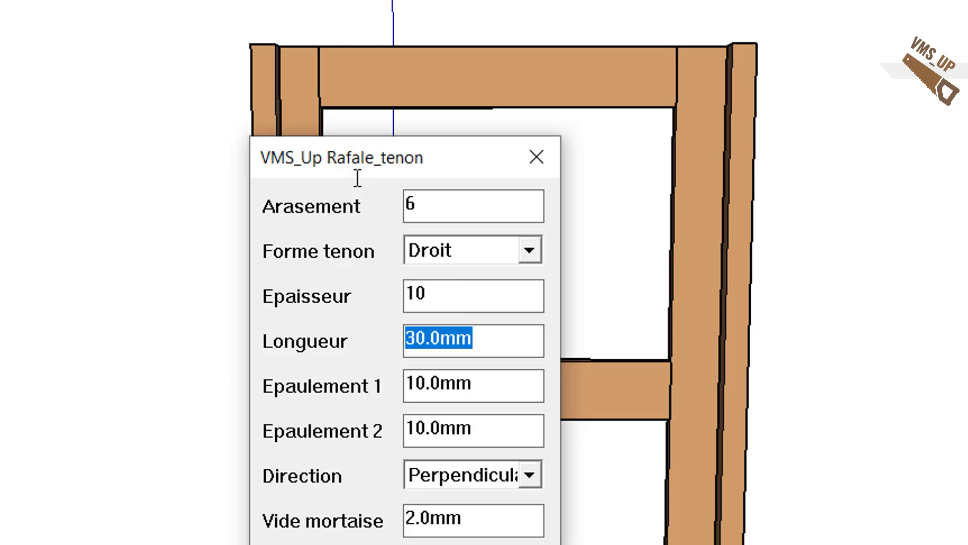
Set the mortise clearance (Vide mortaise) to 1 and accept the tenon settings.
{"action": "key", "text": "Tab"}
{"action": "key", "text": "Tab"}
{"action": "key", "text": "Tab"}
{"action": "key", "text": "Tab"}
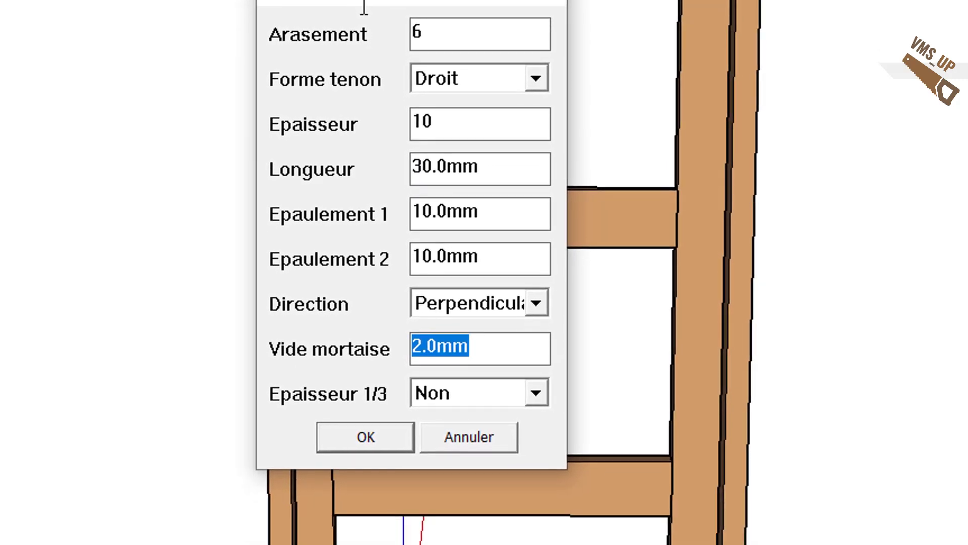
{"action": "type", "text": "1"}
{"action": "key", "text": "Tab"}
{"action": "key", "text": "Tab"}
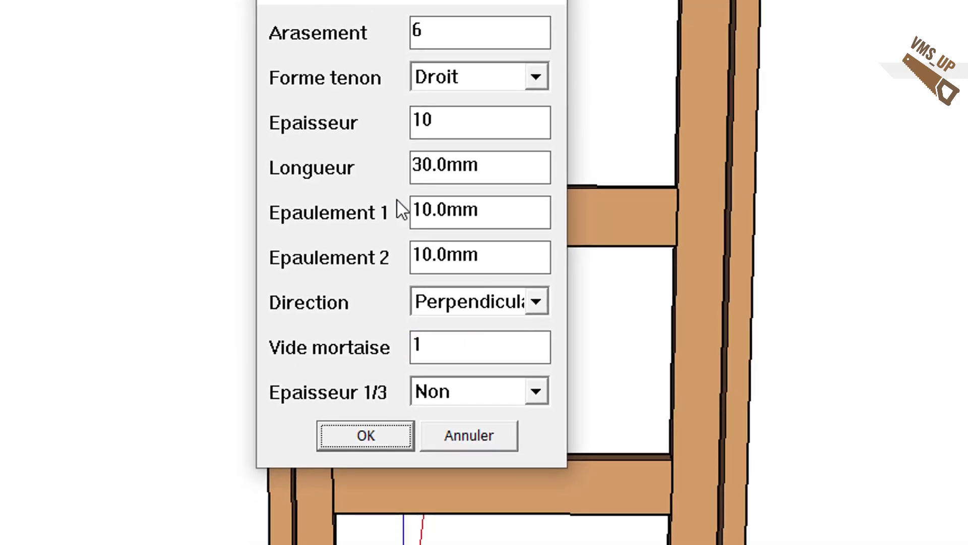
{"action": "left_click", "coordinate": [366, 435]}
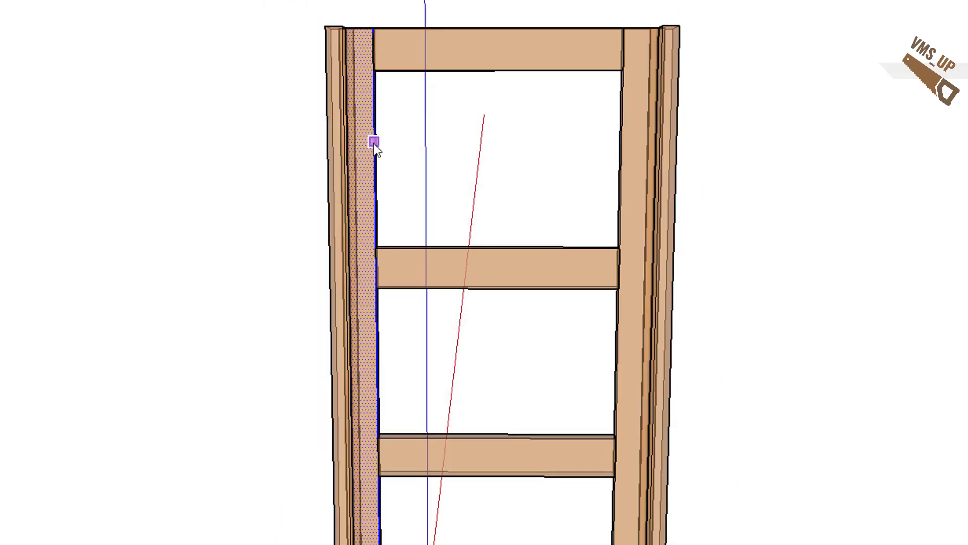
Machine the mortise-and-tenon joint between one leg's slat and the adjoining end of the top crosspiece.
{"action": "scroll", "coordinate": [373, 143], "scroll_direction": "up", "scroll_amount": 2}
{"action": "middle_click_drag", "start_coordinate": [435, 160], "coordinate": [348, 323], "text": "shift"}
{"action": "left_click", "coordinate": [288, 192]}
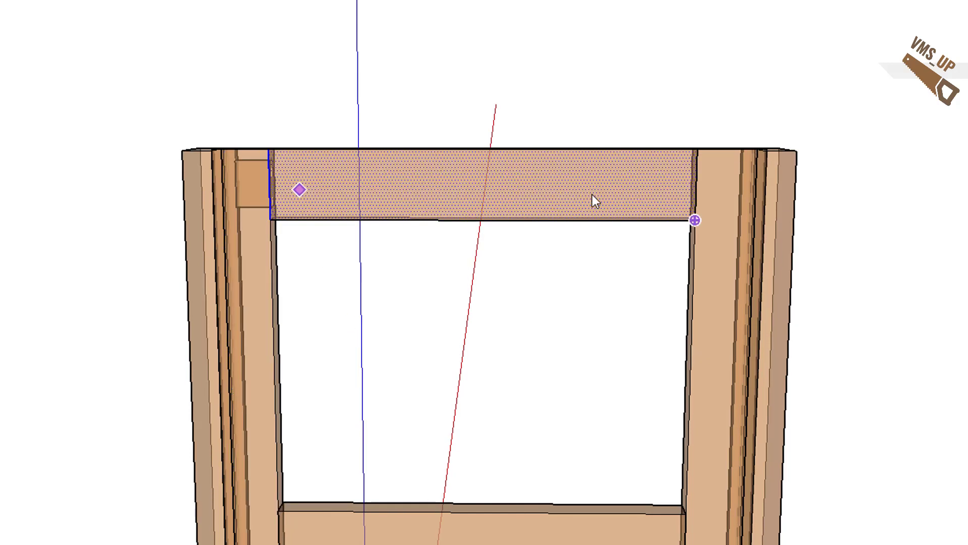
Machine the mortise-and-tenon joints at the top crosspiece's other end and at both ends of the middle and bottom crosspieces.
{"action": "left_click", "coordinate": [676, 185]}
{"action": "middle_click_drag", "start_coordinate": [573, 483], "coordinate": [585, 268], "text": "shift"}
{"action": "left_click", "coordinate": [633, 282]}
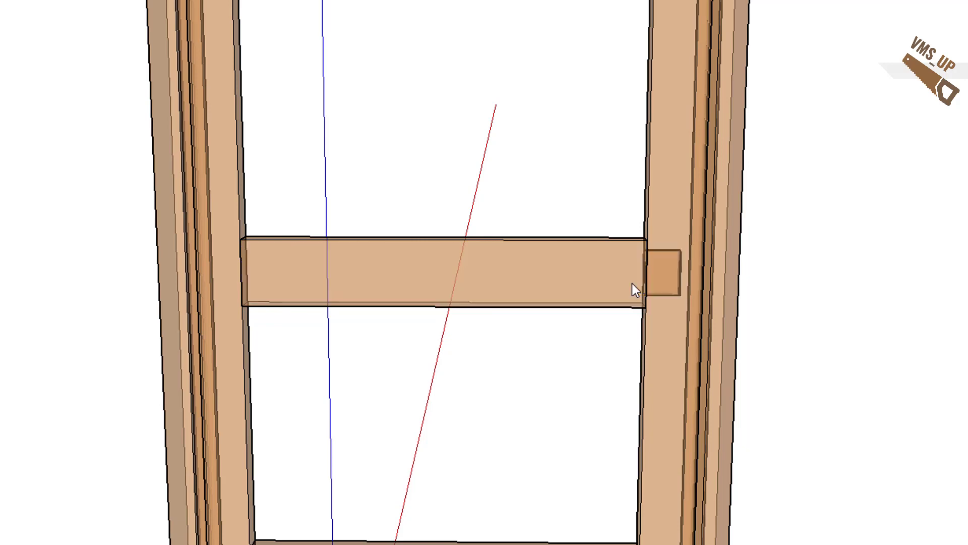
{"action": "left_click", "coordinate": [267, 280]}
{"action": "middle_click_drag", "start_coordinate": [327, 456], "coordinate": [328, 302], "text": "shift"}
{"action": "left_click", "coordinate": [290, 365]}
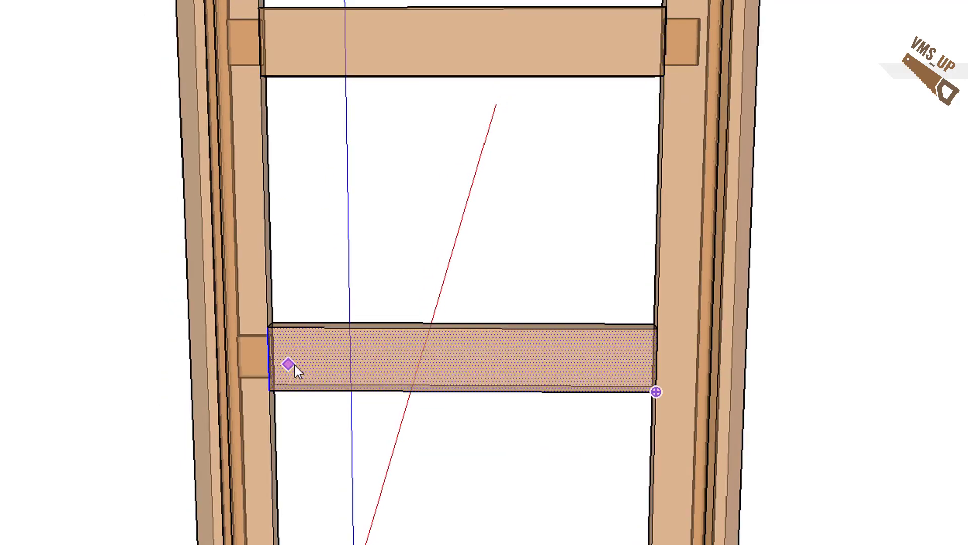
{"action": "left_click", "coordinate": [626, 360]}
{"action": "scroll", "coordinate": [630, 356], "scroll_direction": "down", "scroll_amount": 4}
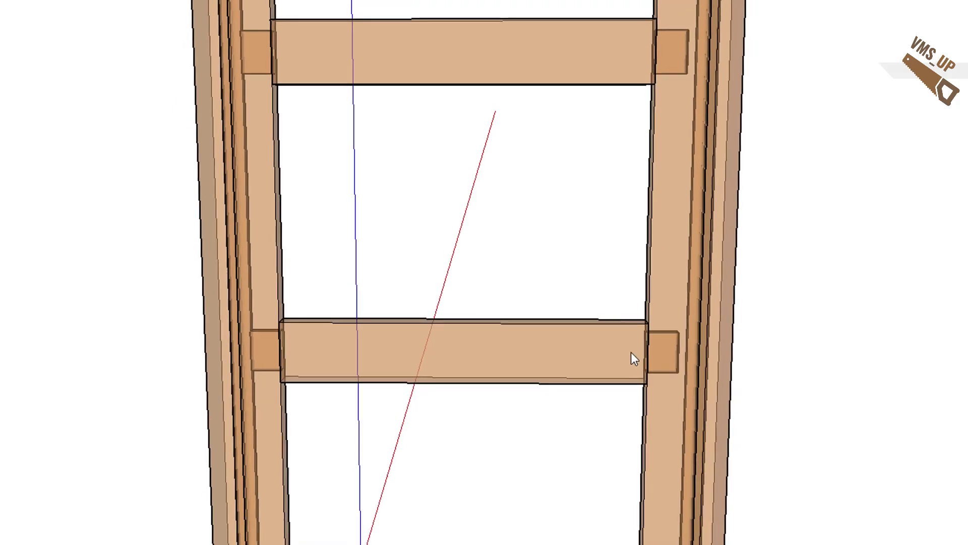
{"action": "scroll", "coordinate": [607, 334], "scroll_direction": "down", "scroll_amount": 1}
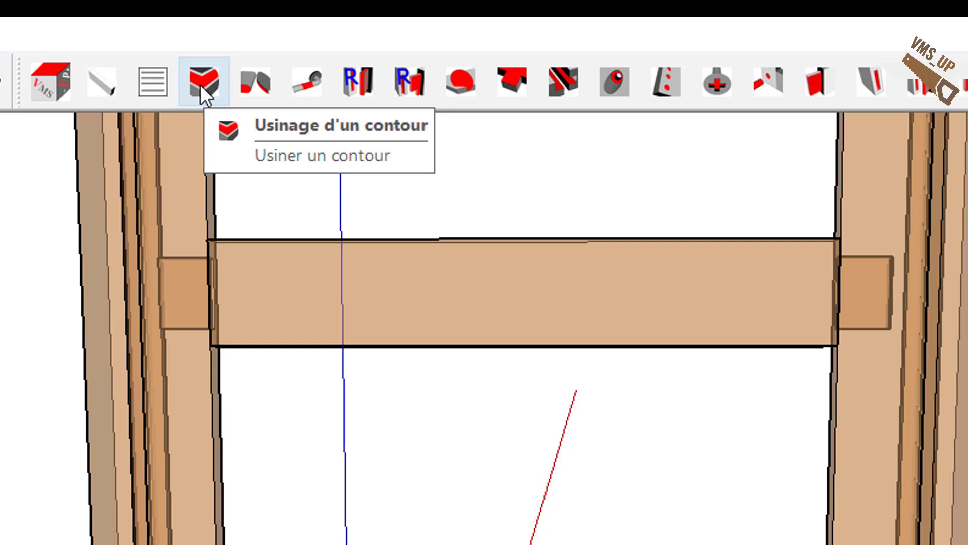
Start the contour machining tool (Usinage d'un contour) for a groove (Rainure) and set Distance_parement to 6 mm.
{"action": "left_click", "coordinate": [200, 85]}
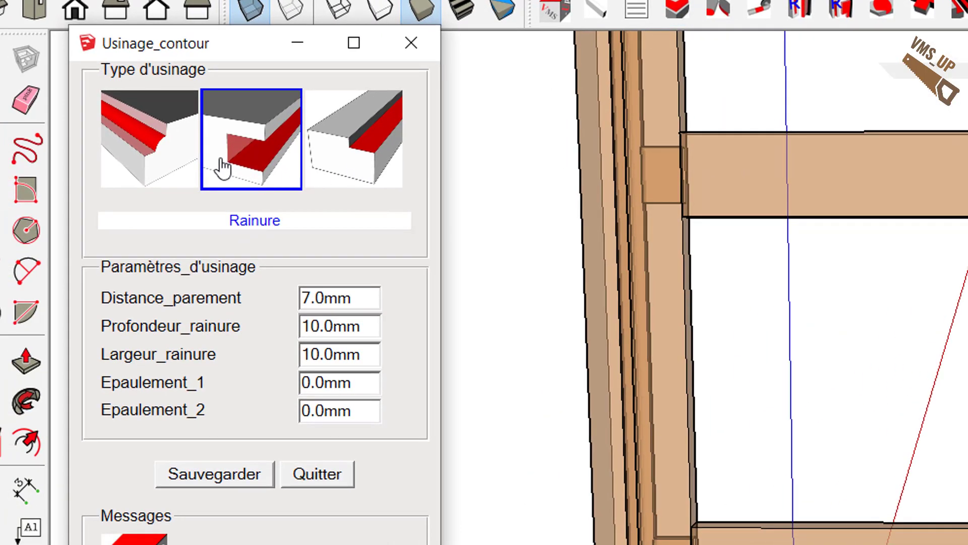
{"action": "left_click_drag", "start_coordinate": [367, 303], "coordinate": [289, 314]}
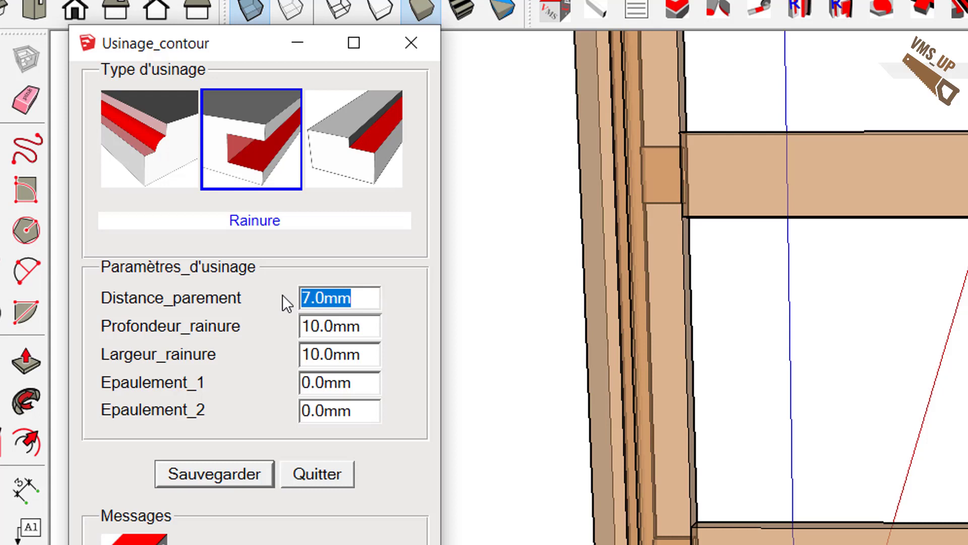
{"action": "type", "text": "6"}
{"action": "key", "text": "Tab"}
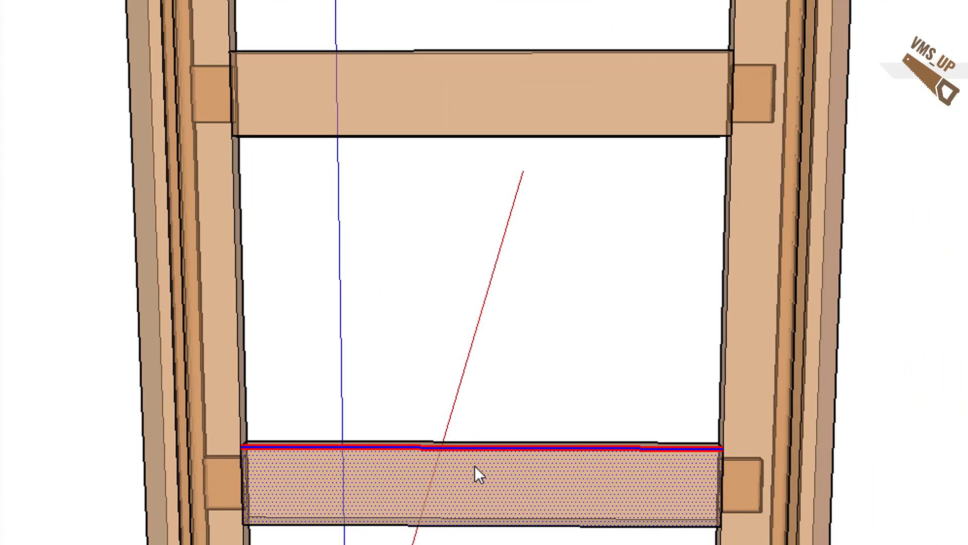
Machine the groove around the inner edges of the lower opening, between the middle and bottom crosspieces.
{"action": "left_click", "coordinate": [737, 355]}
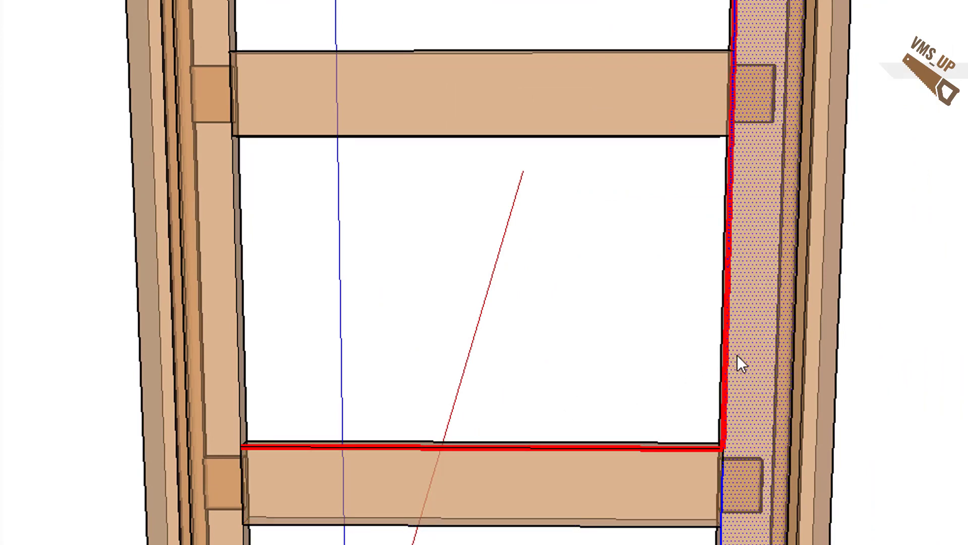
{"action": "left_click", "coordinate": [556, 122]}
{"action": "left_click", "coordinate": [232, 337]}
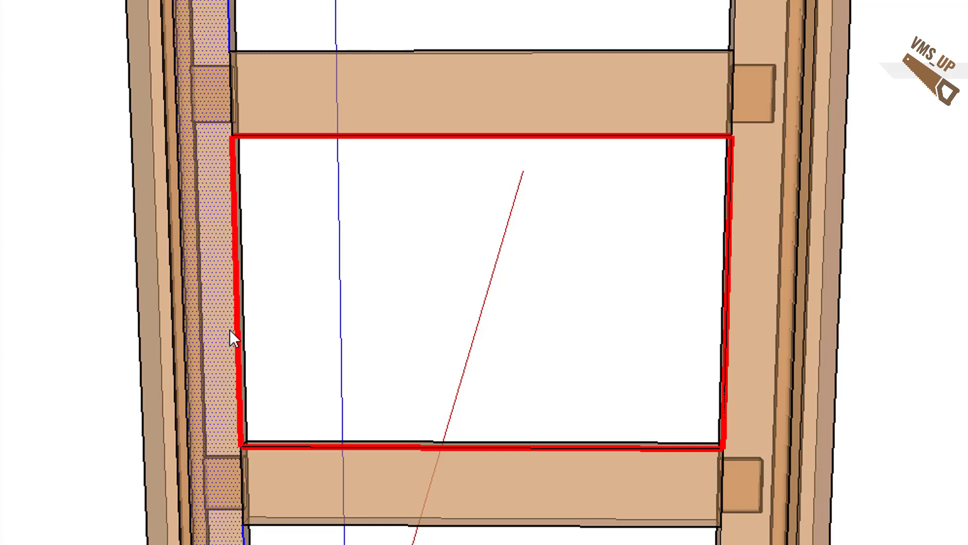
{"action": "right_click", "coordinate": [229, 330]}
{"action": "left_click", "coordinate": [265, 344]}
Machine the same groove around the inner edges of the upper opening, between the top and middle crosspieces.
{"action": "middle_click_drag", "start_coordinate": [383, 333], "coordinate": [353, 544], "text": "shift"}
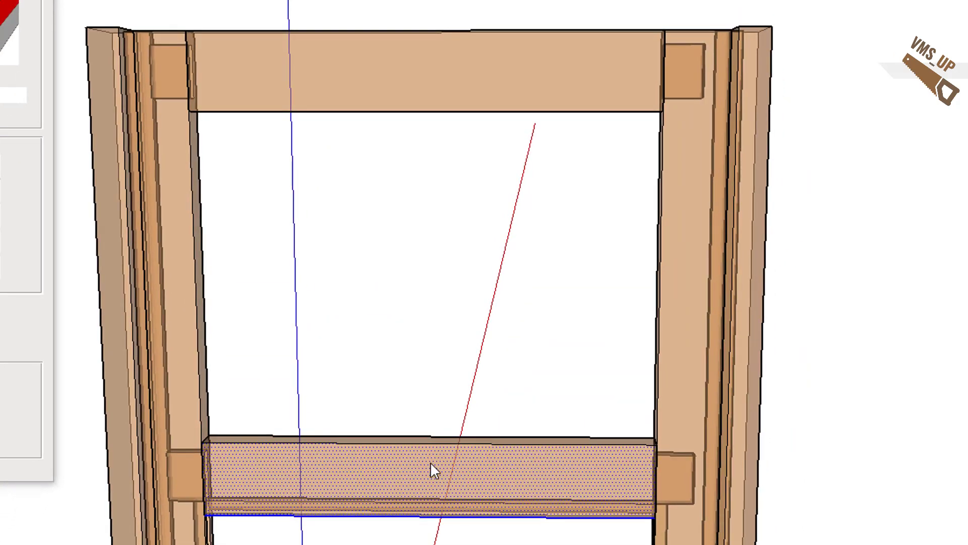
{"action": "left_click", "coordinate": [433, 452]}
{"action": "left_click", "coordinate": [664, 331]}
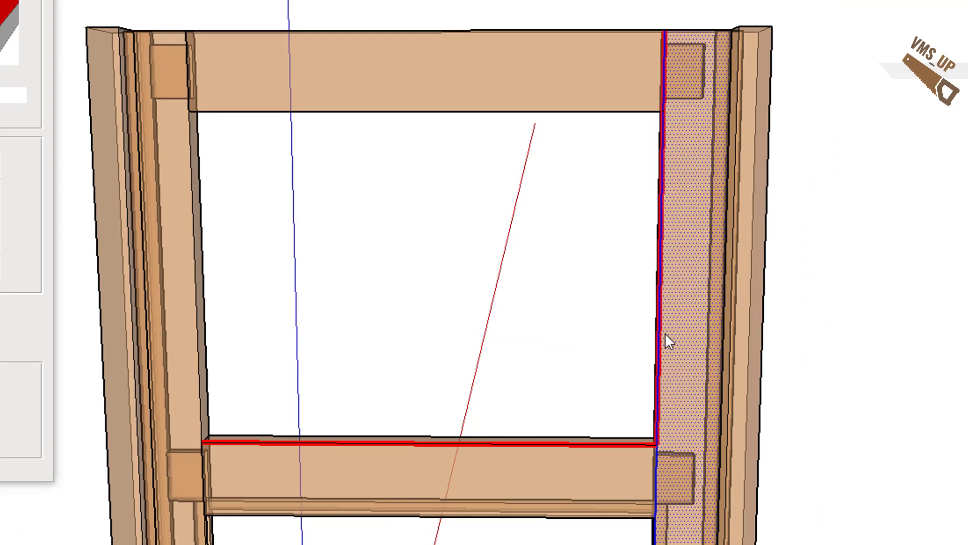
{"action": "left_click", "coordinate": [540, 99]}
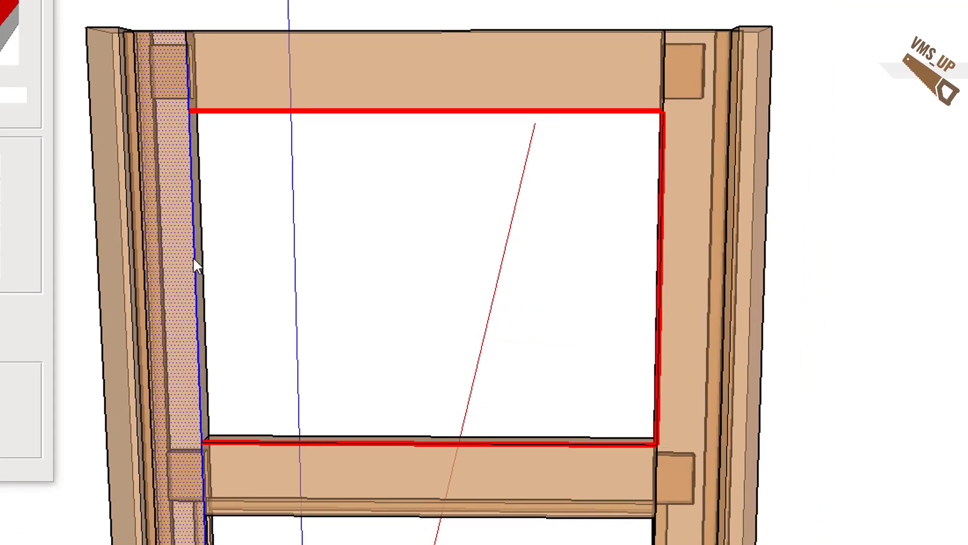
{"action": "left_click", "coordinate": [187, 269]}
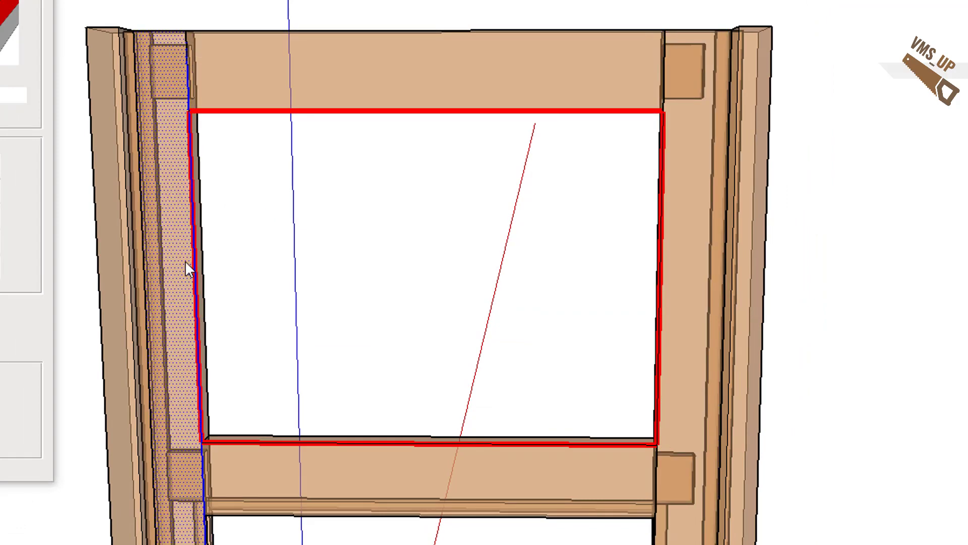
{"action": "right_click", "coordinate": [186, 264]}
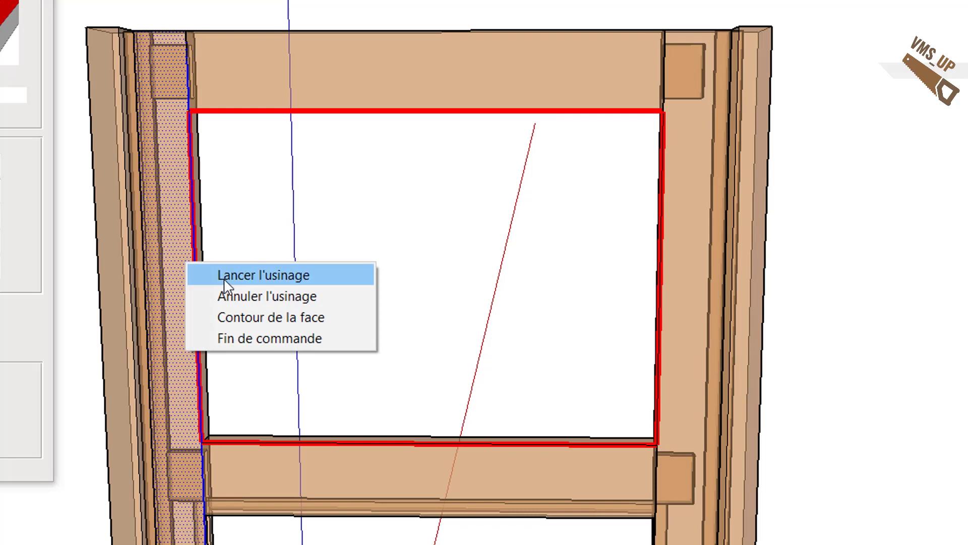
{"action": "left_click", "coordinate": [224, 277]}
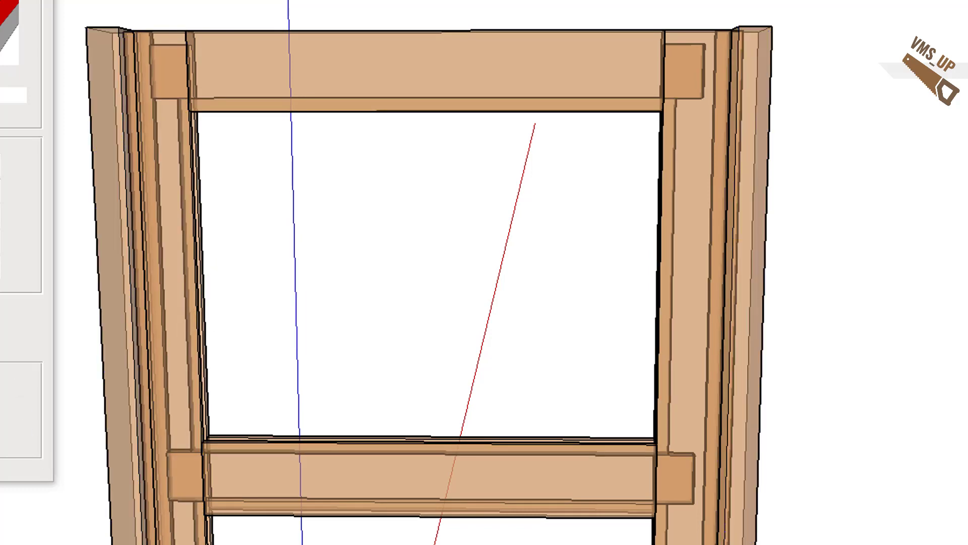
Leave the groove machining tool and turn off the X-ray display of the model.
{"action": "left_click", "coordinate": [1, 31]}
{"action": "key", "text": "x"}
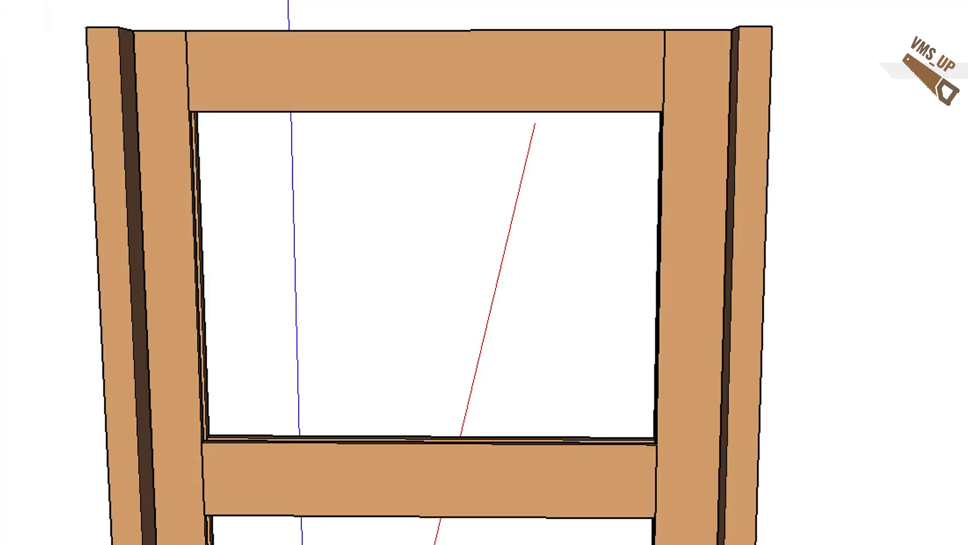
{"action": "middle_click_drag", "start_coordinate": [440, 366], "coordinate": [688, 169]}
Select one complete leg and move it sideways away from the crosspieces to expose the joints.
{"action": "left_click_drag", "start_coordinate": [793, 313], "coordinate": [539, 227]}
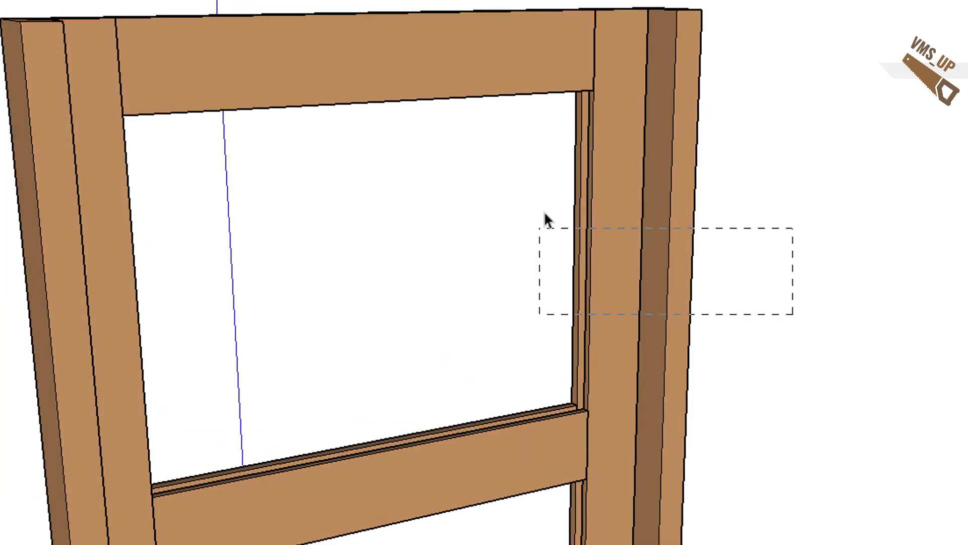
{"action": "scroll", "coordinate": [636, 287], "scroll_direction": "down", "scroll_amount": 2}
{"action": "key", "text": "m"}
{"action": "left_click", "coordinate": [619, 274]}
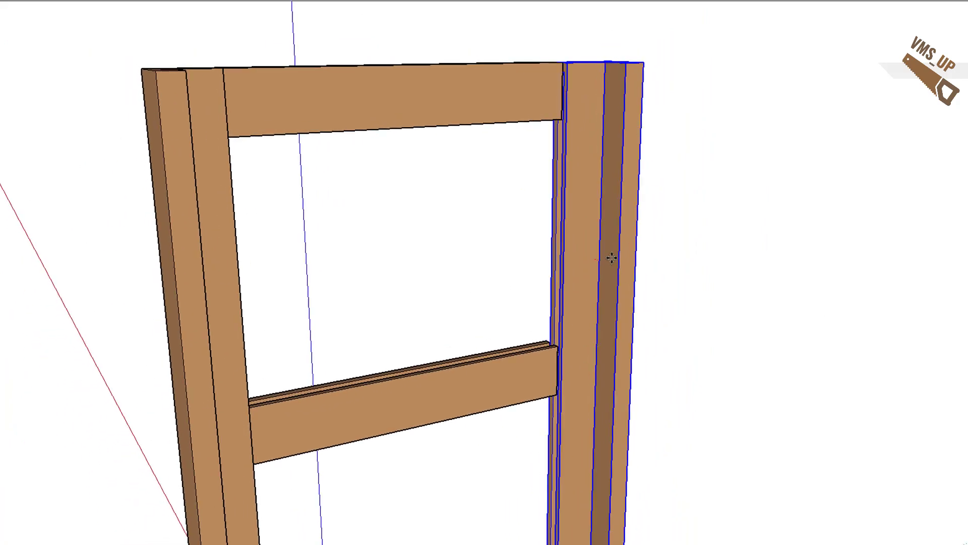
{"action": "left_click", "coordinate": [742, 316]}
Examine the tenons, mortises and grooves between the separated leg and the crosspieces.
{"action": "scroll", "coordinate": [635, 256], "scroll_direction": "up", "scroll_amount": 2}
{"action": "middle_click_drag", "start_coordinate": [635, 256], "coordinate": [821, 284]}
{"action": "scroll", "coordinate": [719, 200], "scroll_direction": "up", "scroll_amount": 1}
{"action": "scroll", "coordinate": [450, 236], "scroll_direction": "up", "scroll_amount": 3}
{"action": "middle_click_drag", "start_coordinate": [612, 332], "coordinate": [401, 207], "text": "shift"}
{"action": "scroll", "coordinate": [386, 213], "scroll_direction": "up", "scroll_amount": 2}
{"action": "scroll", "coordinate": [383, 213], "scroll_direction": "up", "scroll_amount": 2}
{"action": "scroll", "coordinate": [332, 443], "scroll_direction": "up", "scroll_amount": 1}
{"action": "middle_click_drag", "start_coordinate": [332, 443], "coordinate": [274, 216], "text": "shift"}
{"action": "scroll", "coordinate": [275, 217], "scroll_direction": "up", "scroll_amount": 3}
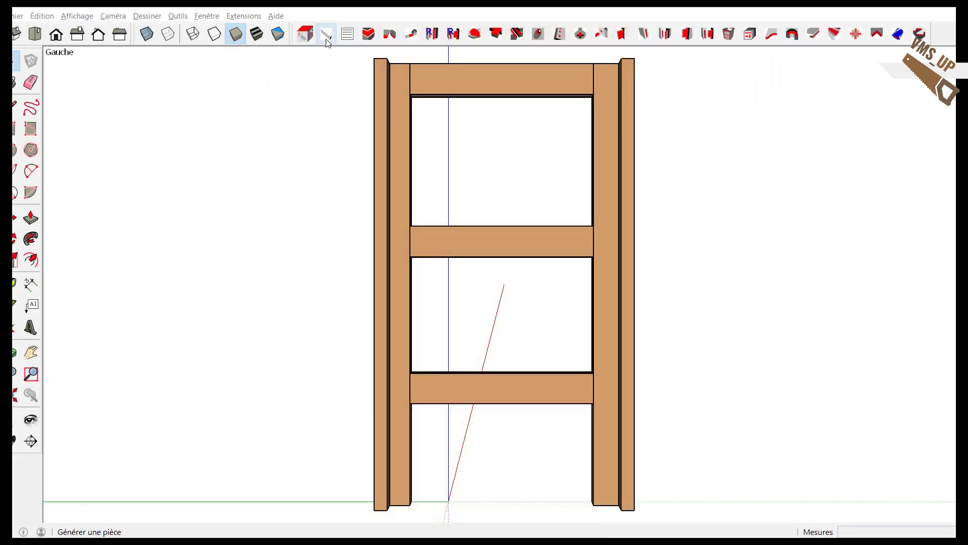
Start generating a new part named Montant_I and set its view (Vue) to Droite.
{"action": "left_click", "coordinate": [326, 36]}
{"action": "double_click", "coordinate": [286, 100]}
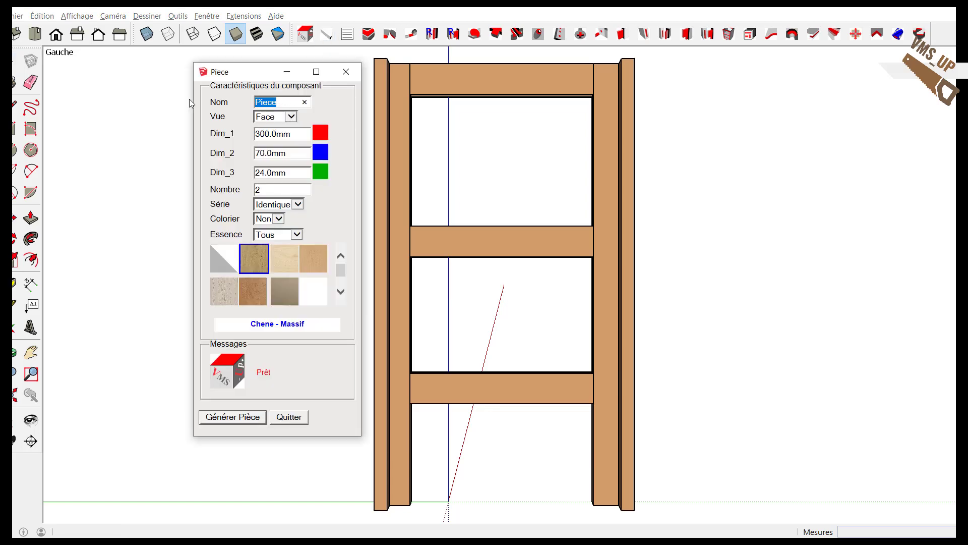
{"action": "type", "text": "Monta"}
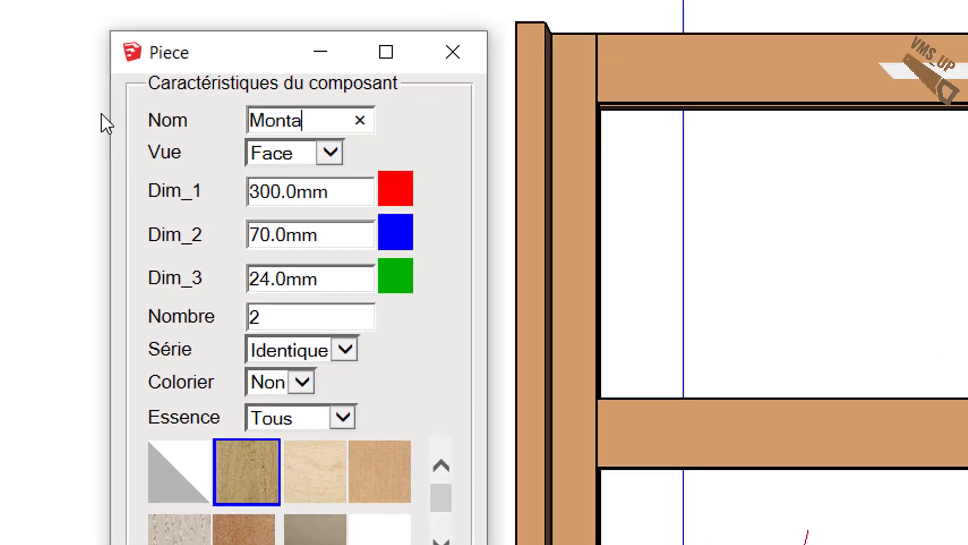
{"action": "type", "text": "nt_I"}
{"action": "key", "text": "Tab"}
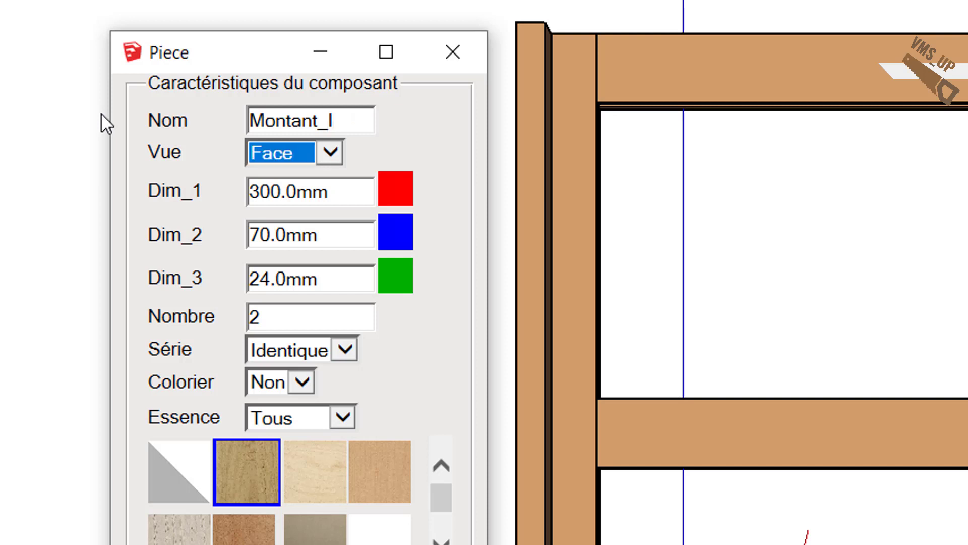
{"action": "left_click", "coordinate": [334, 151]}
{"action": "left_click", "coordinate": [320, 174]}
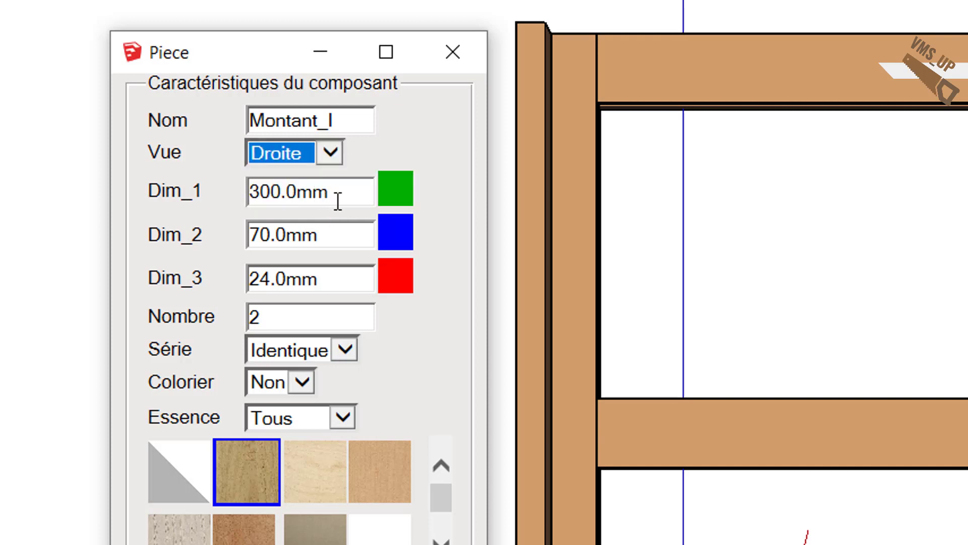
Set the new part's Dim_1 to 40 mm and Dim_2 to 230 mm.
{"action": "key", "text": "Tab"}
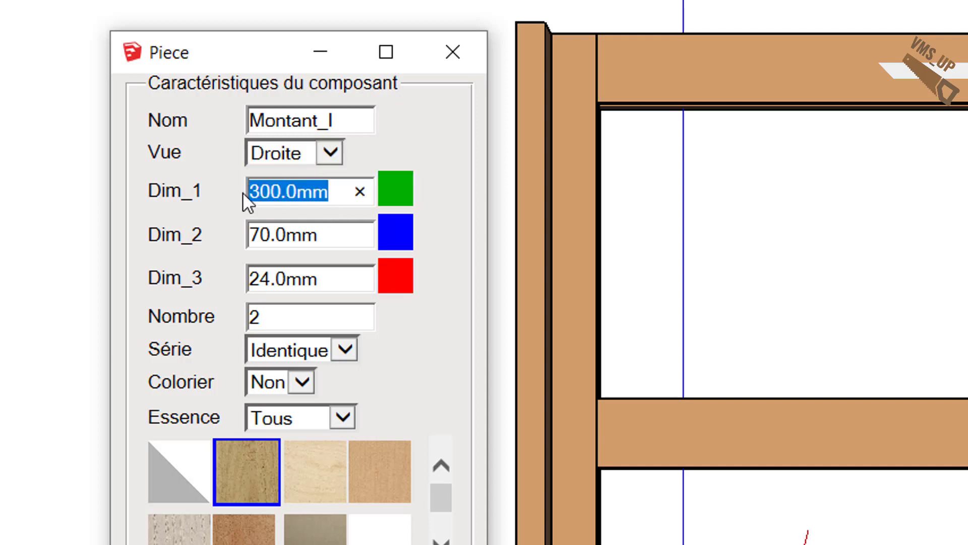
{"action": "type", "text": "40"}
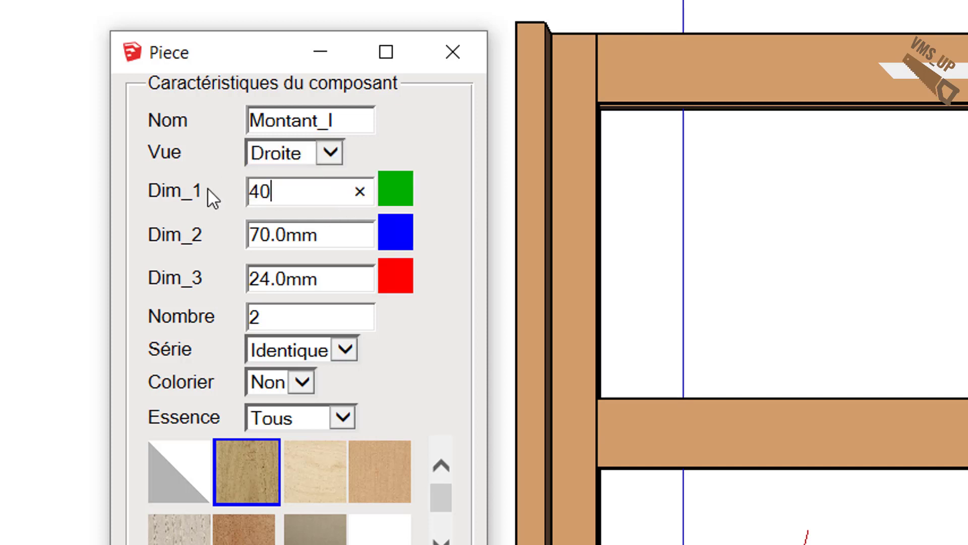
{"action": "key", "text": "Tab"}
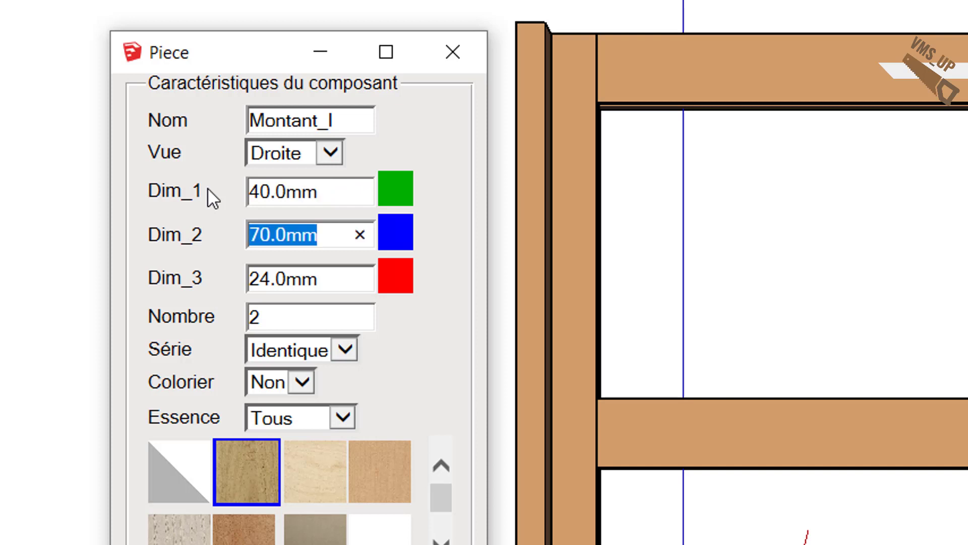
{"action": "type", "text": "230"}
{"action": "key", "text": "Tab"}
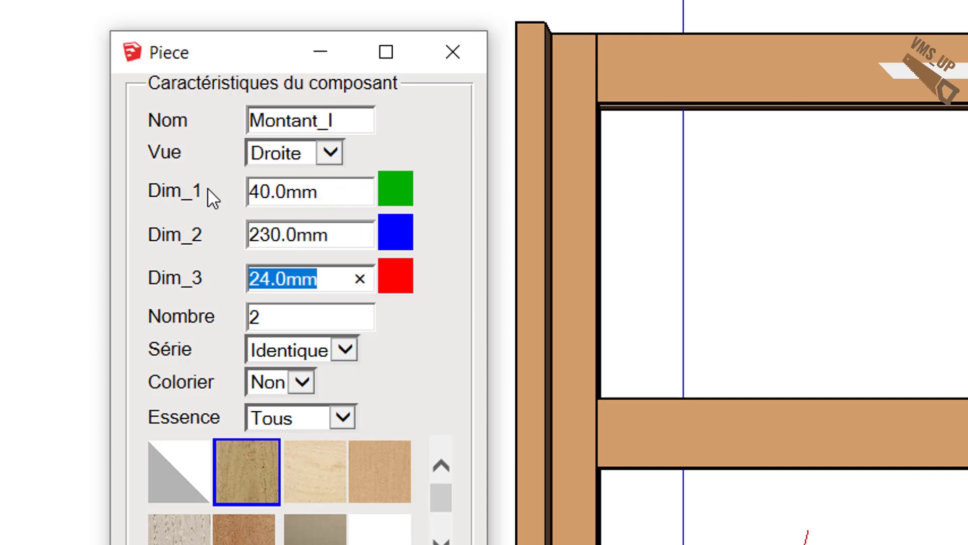
Set Nombre to 1, choose the Hetre - Massif material, generate the part and close the generator.
{"action": "key", "text": "Tab"}
{"action": "type", "text": "1"}
{"action": "key", "text": "Tab"}
{"action": "left_click", "coordinate": [250, 535]}
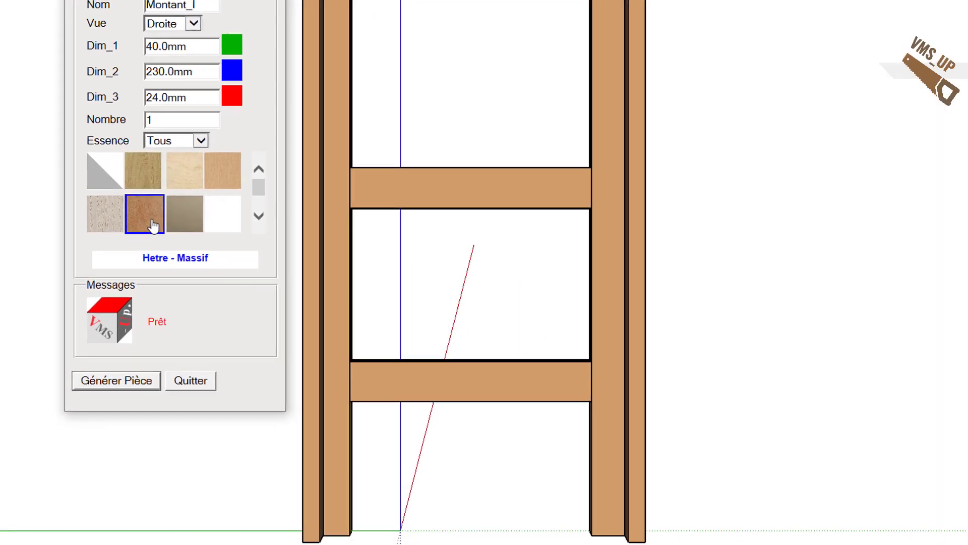
{"action": "left_click", "coordinate": [109, 386]}
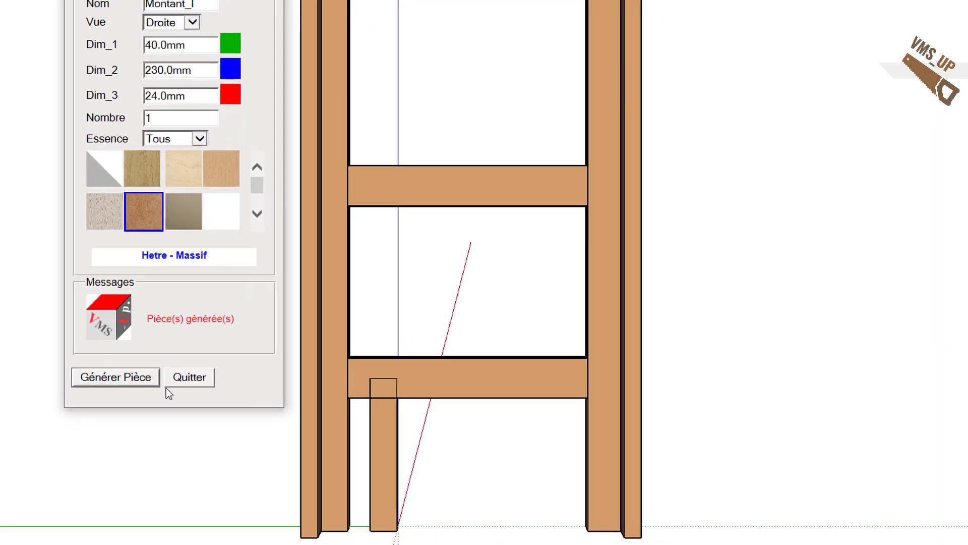
{"action": "left_click", "coordinate": [201, 379]}
Move the new upright out of the frame to a free spot beside the legs.
{"action": "left_click", "coordinate": [384, 477]}
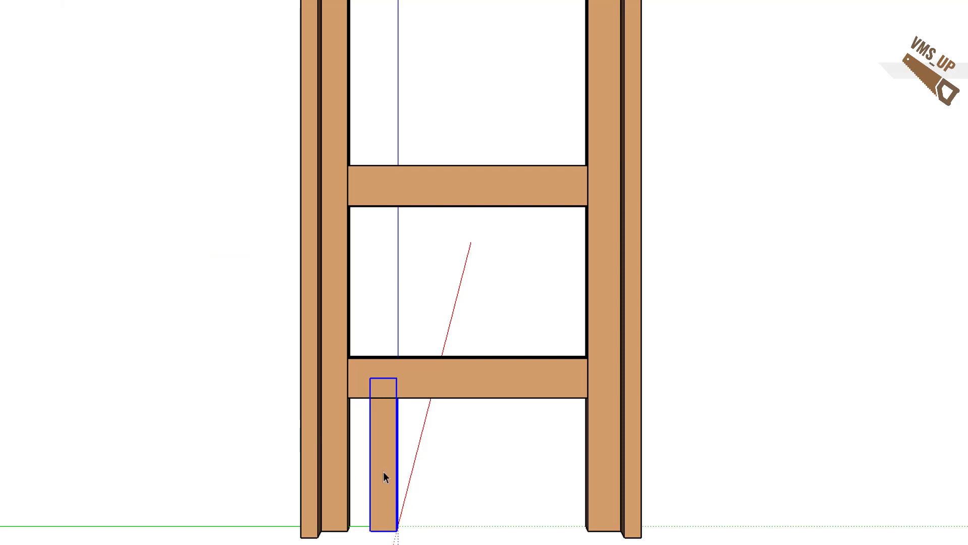
{"action": "key", "text": "m"}
{"action": "left_click", "coordinate": [388, 470]}
{"action": "left_click", "coordinate": [759, 435]}
Start the Rafale tenon tool, set Arasement to 6, Epaisseur to 10 and Longueur to 10, and accept the settings.
{"action": "middle_click_drag", "start_coordinate": [759, 434], "coordinate": [528, 306]}
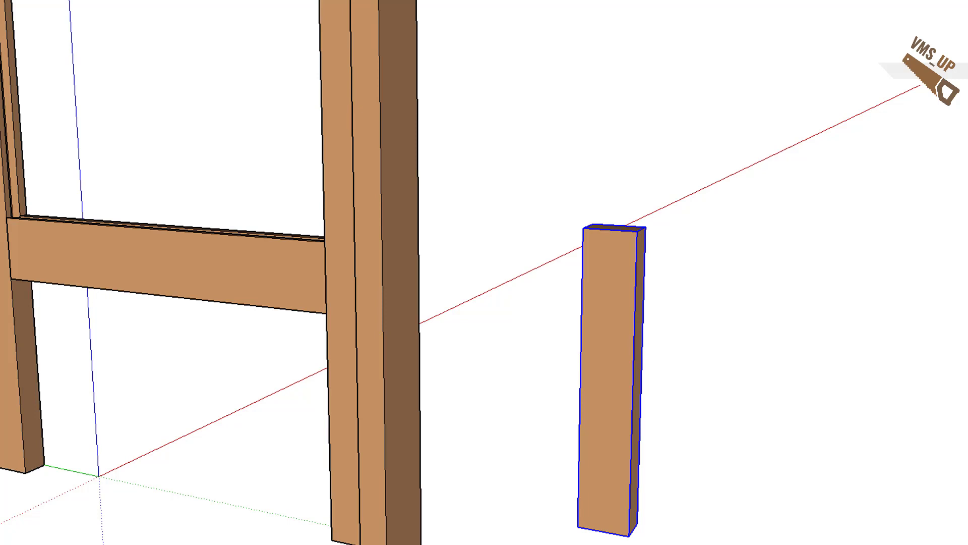
{"action": "left_click_drag", "start_coordinate": [487, 109], "coordinate": [414, 103]}
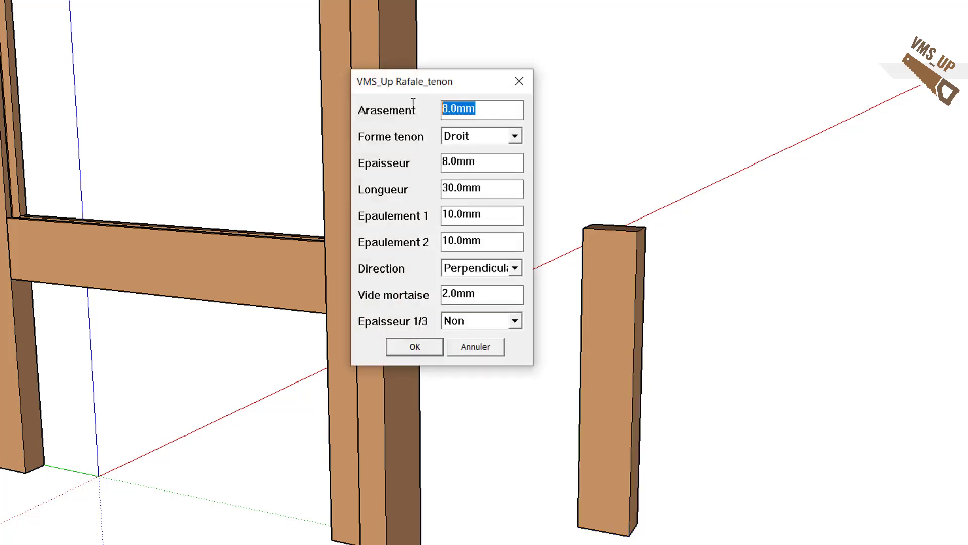
{"action": "type", "text": "6"}
{"action": "key", "text": "Tab"}
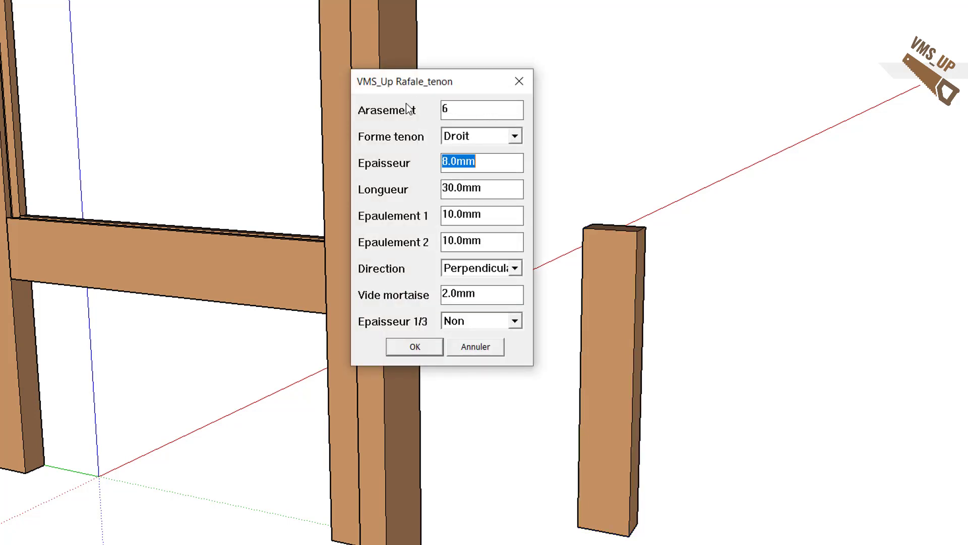
{"action": "type", "text": "10"}
{"action": "key", "text": "Tab"}
{"action": "type", "text": "10"}
{"action": "key", "text": "Tab"}
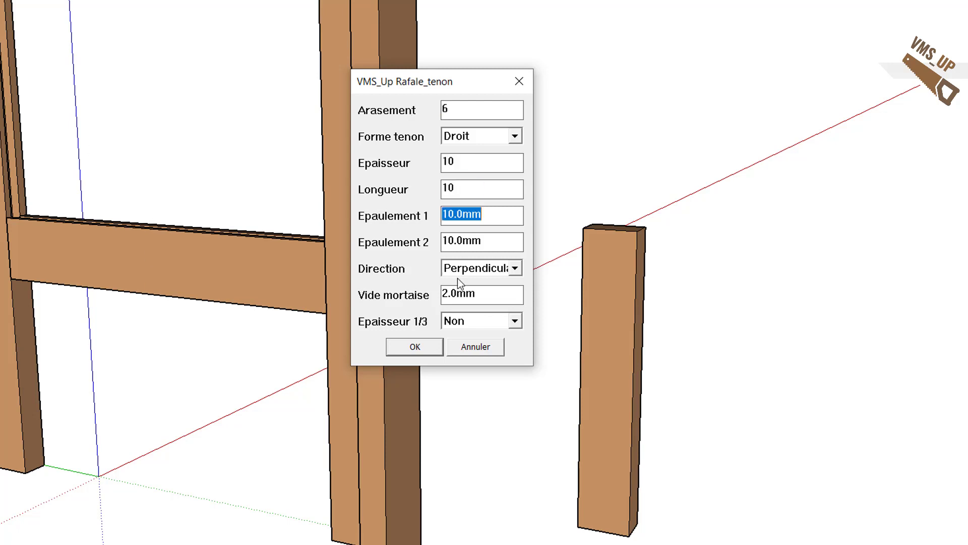
{"action": "left_click", "coordinate": [429, 347]}
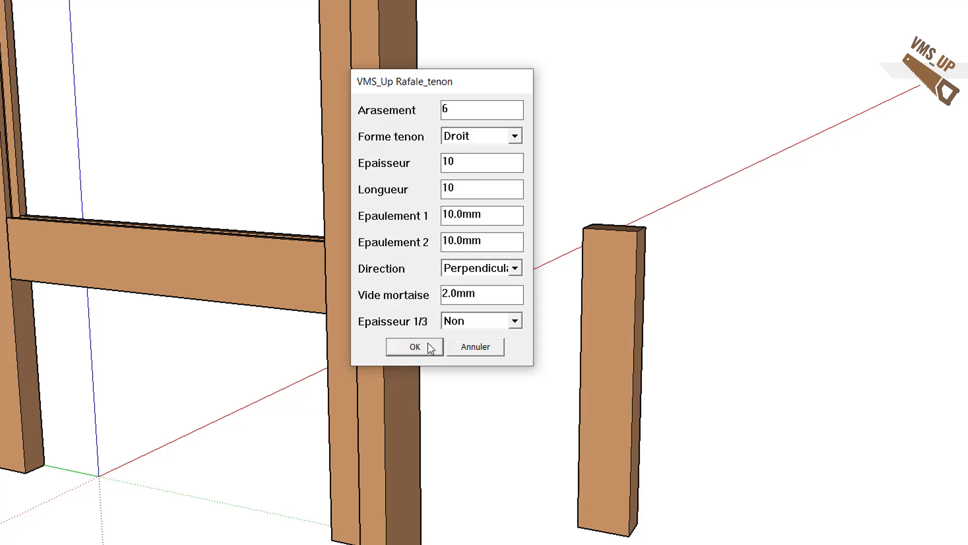
Cut tenons on the upper and lower ends of the separate upright.
{"action": "scroll", "coordinate": [575, 280], "scroll_direction": "up", "scroll_amount": 3}
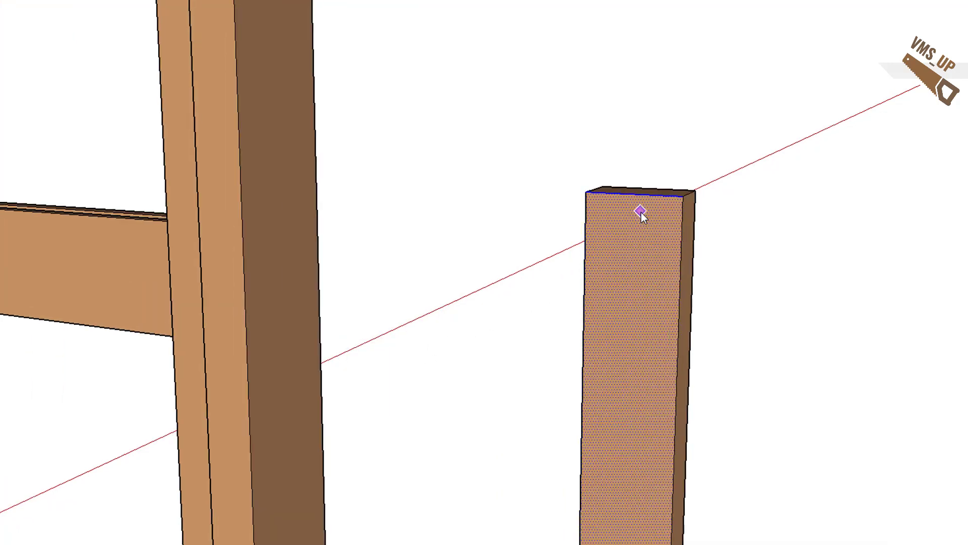
{"action": "left_click", "coordinate": [639, 222]}
{"action": "middle_click_drag", "start_coordinate": [642, 144], "coordinate": [644, 84], "text": "shift"}
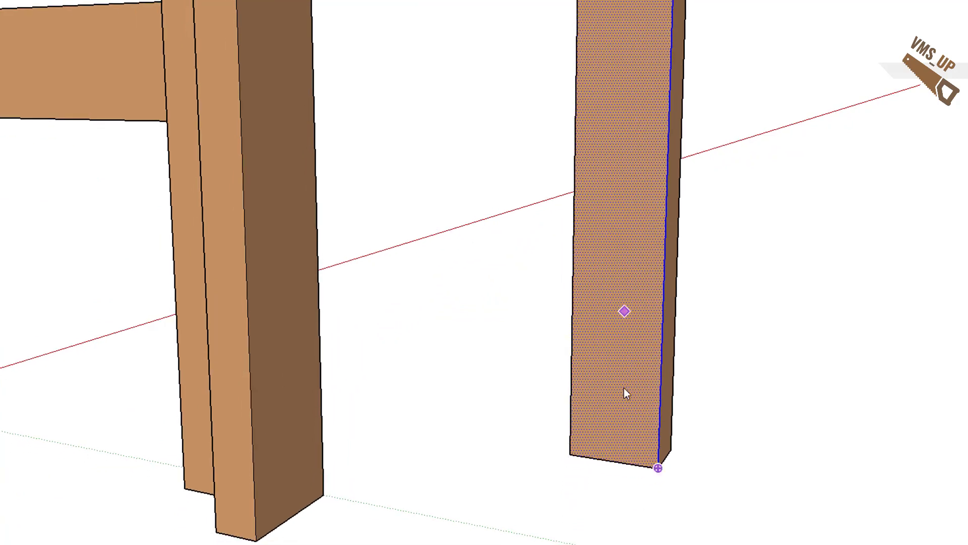
{"action": "left_click", "coordinate": [612, 445]}
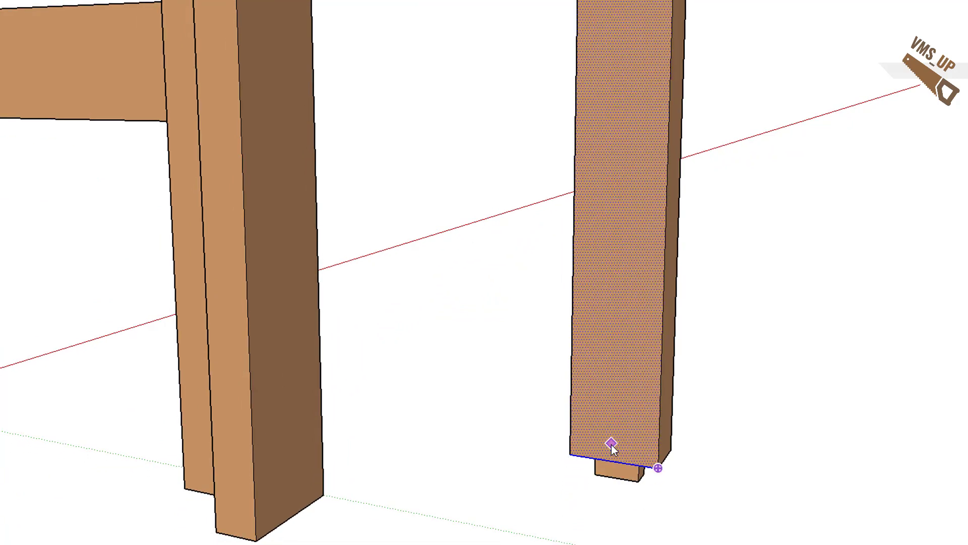
Move the tenoned upright by its lower corner onto the lower crosspiece, offset 140 mm along it from the leg, and deselect it.
{"action": "scroll", "coordinate": [625, 401], "scroll_direction": "down", "scroll_amount": 5}
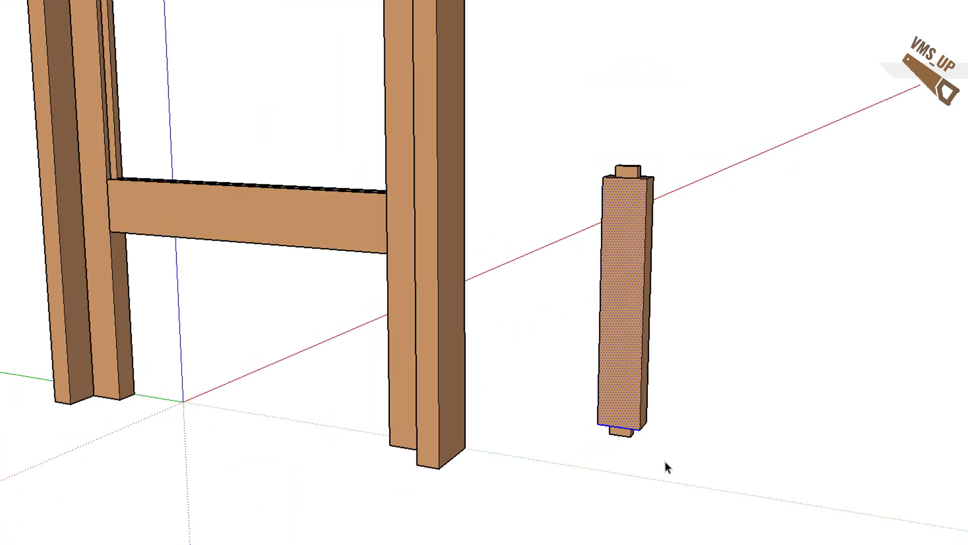
{"action": "left_click", "coordinate": [631, 374]}
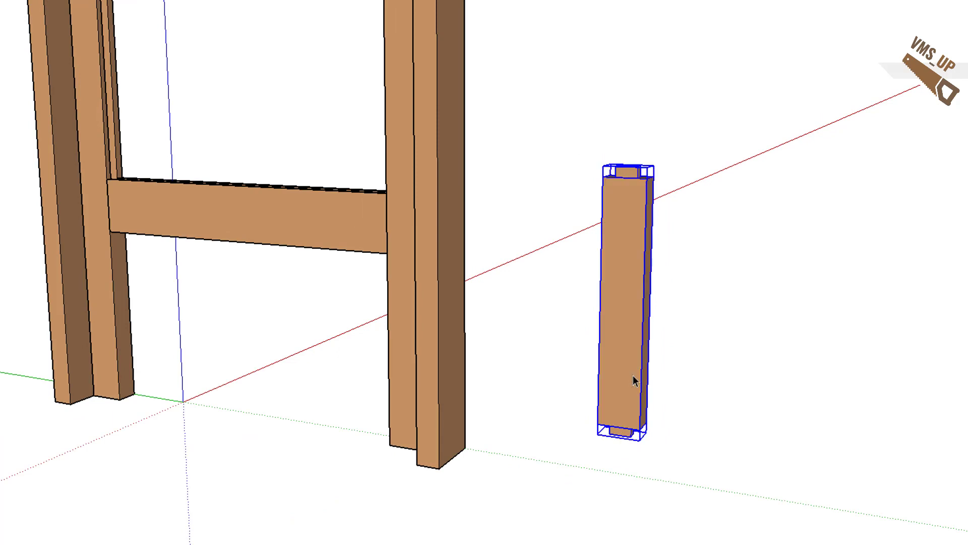
{"action": "key", "text": "m"}
{"action": "left_click", "coordinate": [598, 425]}
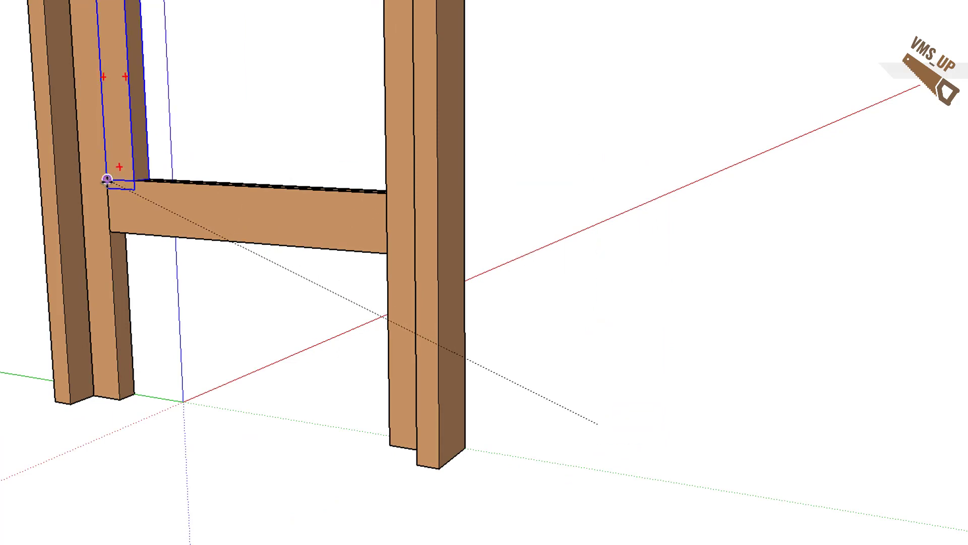
{"action": "type", "text": "140"}
{"action": "key", "text": "Return"}
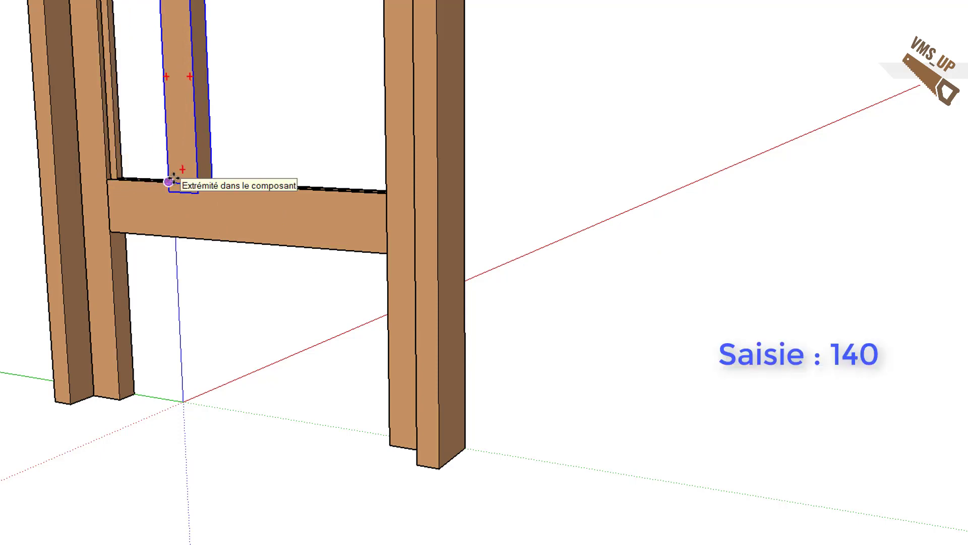
{"action": "key", "text": "Return"}
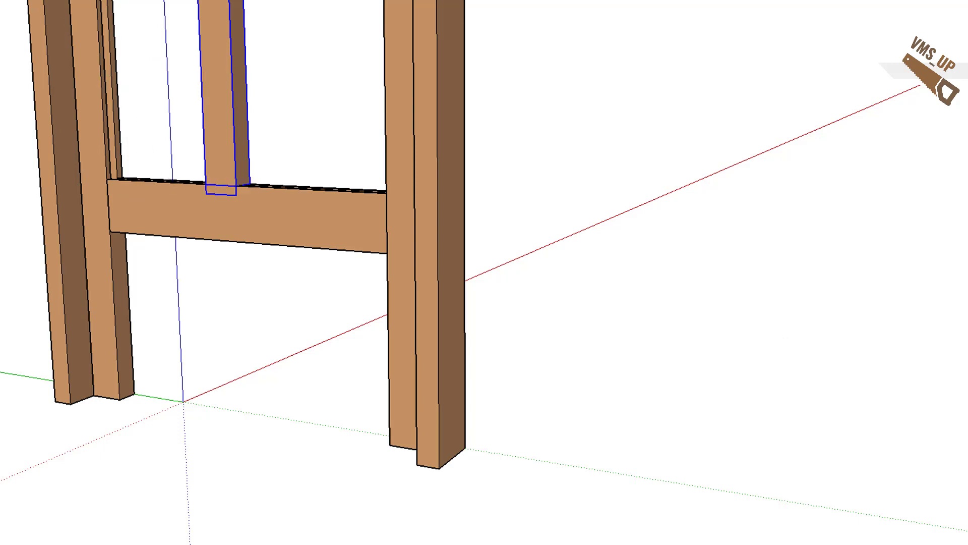
{"action": "key", "text": "f"}
{"action": "scroll", "coordinate": [212, 115], "scroll_direction": "down", "scroll_amount": 3}
{"action": "middle_click_drag", "start_coordinate": [374, 162], "coordinate": [446, 388], "text": "shift"}
{"action": "left_click", "coordinate": [410, 464]}
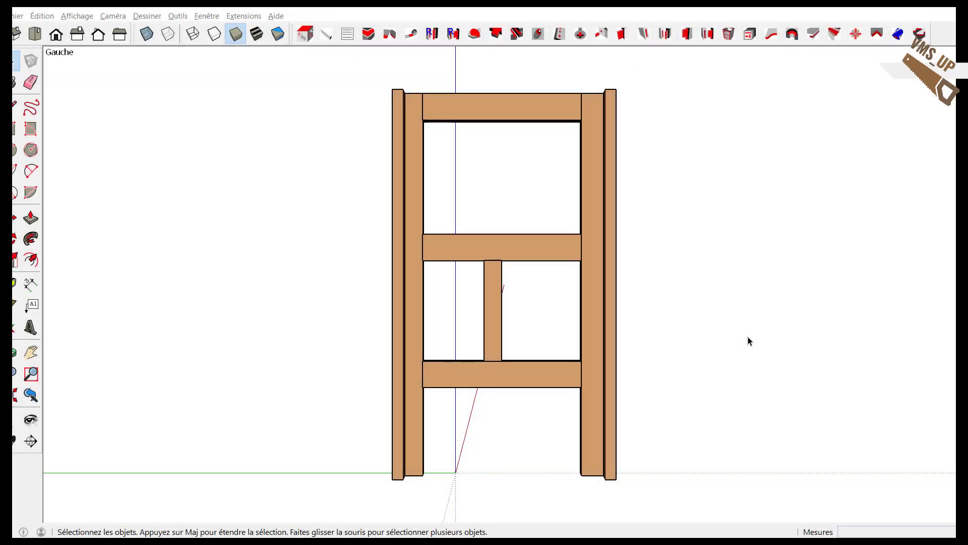
Start the contour machining tool with the Rainure type and set Distance_parement to 6, keeping Profondeur_rainure and Largeur_rainure at 10 mm.
{"action": "middle_click_drag", "start_coordinate": [748, 341], "coordinate": [671, 381]}
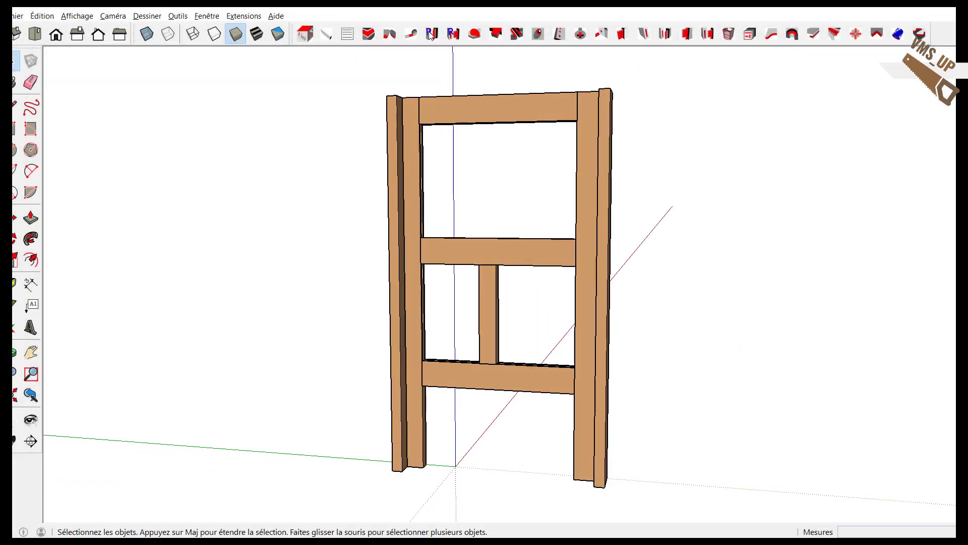
{"action": "left_click", "coordinate": [369, 35]}
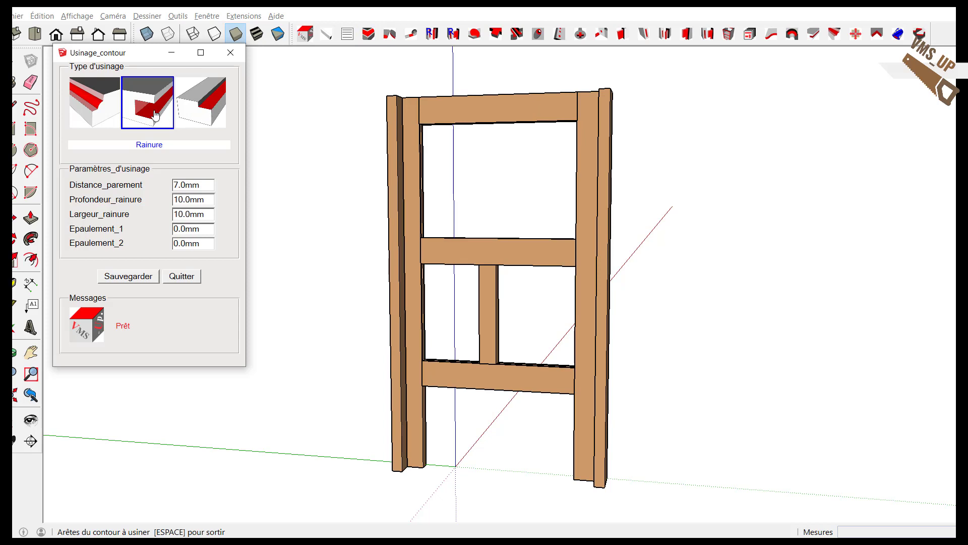
{"action": "left_click", "coordinate": [188, 180]}
{"action": "left_click_drag", "start_coordinate": [184, 185], "coordinate": [129, 182]}
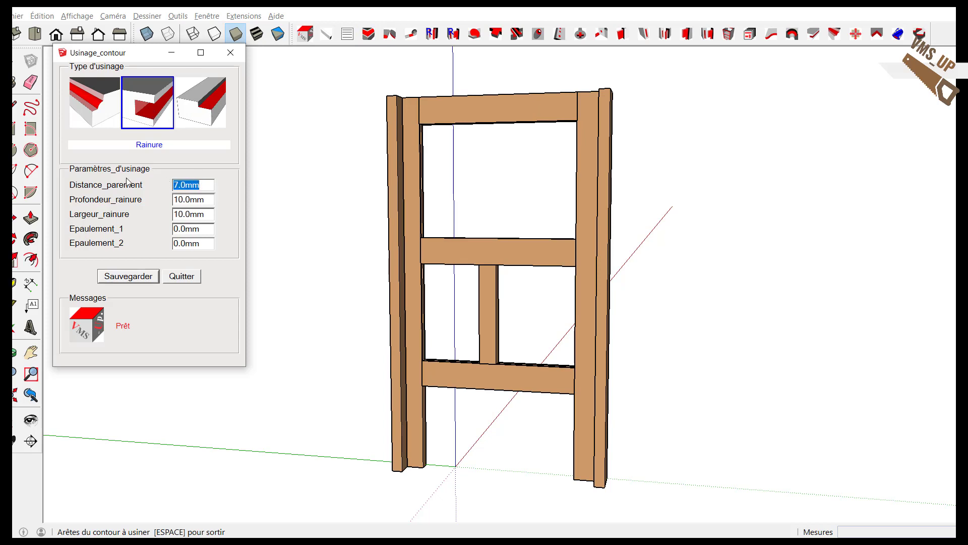
{"action": "type", "text": "6"}
{"action": "key", "text": "Tab"}
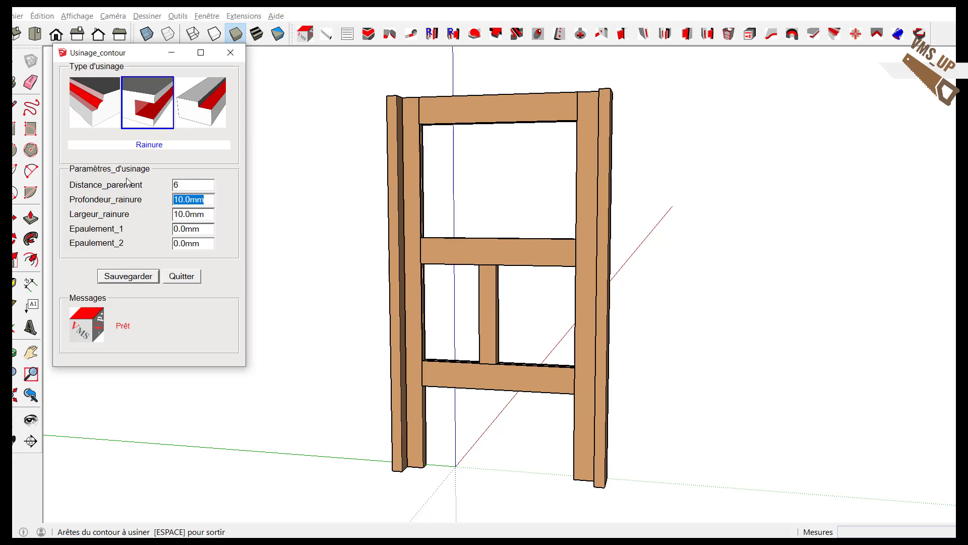
{"action": "key", "text": "Tab"}
{"action": "key", "text": "Tab"}
Machine a groove along each of the intermediate upright's two long edges facing the lower openings.
{"action": "left_click", "coordinate": [494, 321]}
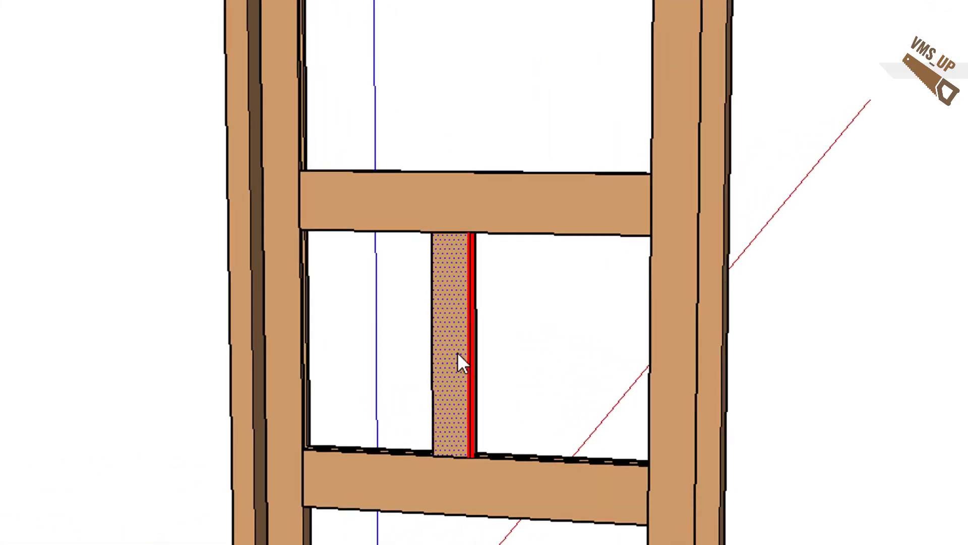
{"action": "right_click", "coordinate": [458, 353]}
{"action": "left_click", "coordinate": [486, 368]}
{"action": "middle_click_drag", "start_coordinate": [452, 361], "coordinate": [599, 363]}
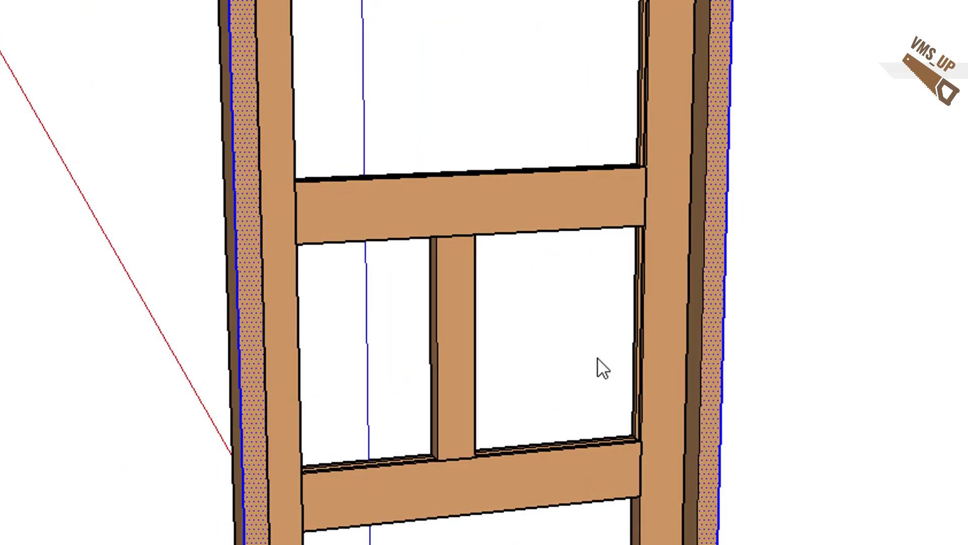
{"action": "left_click", "coordinate": [452, 374]}
{"action": "right_click", "coordinate": [449, 374]}
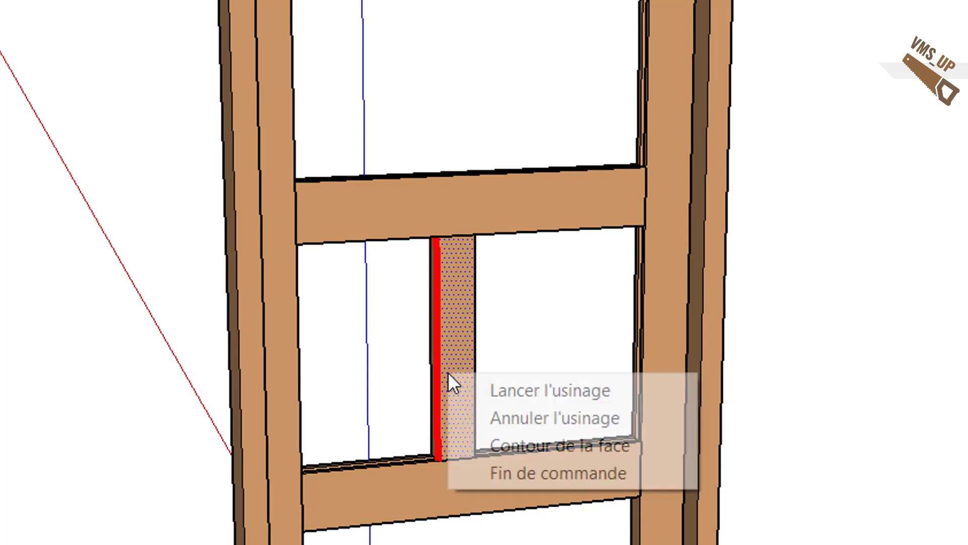
{"action": "left_click", "coordinate": [477, 389]}
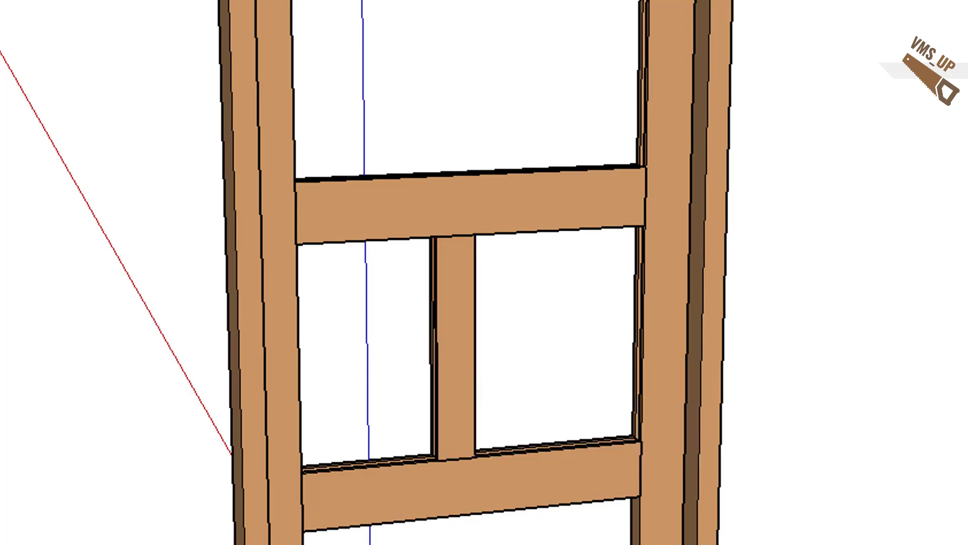
Measure the lower opening's height, the clear width between the intermediate upright and the farther leg, and the upper opening.
{"action": "scroll", "coordinate": [363, 376], "scroll_direction": "up", "scroll_amount": 3}
{"action": "middle_click_drag", "start_coordinate": [364, 376], "coordinate": [765, 434]}
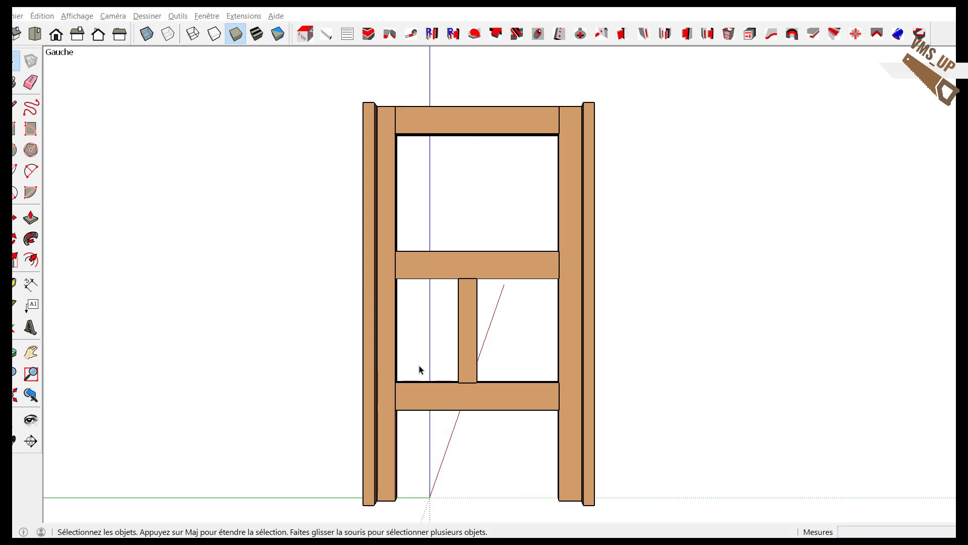
{"action": "key", "text": "t"}
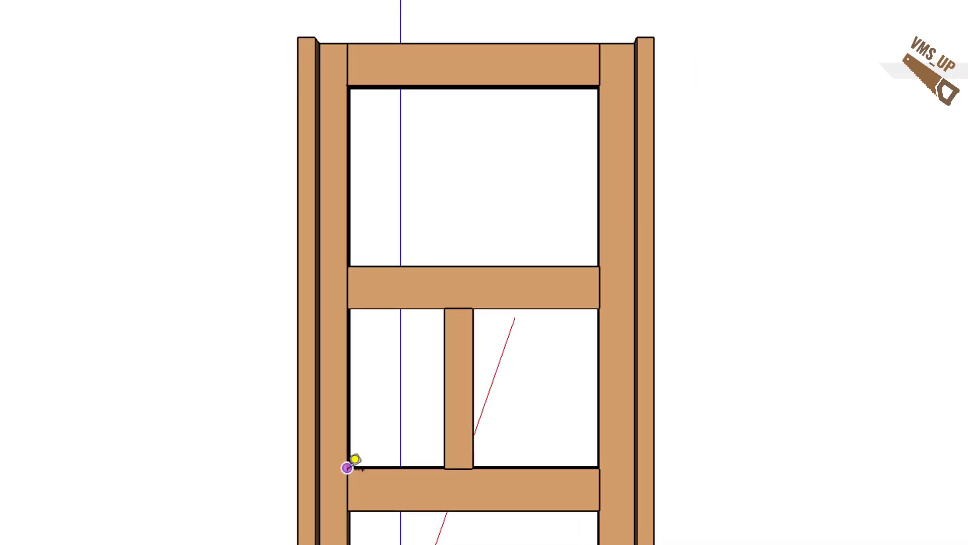
{"action": "left_click", "coordinate": [347, 467]}
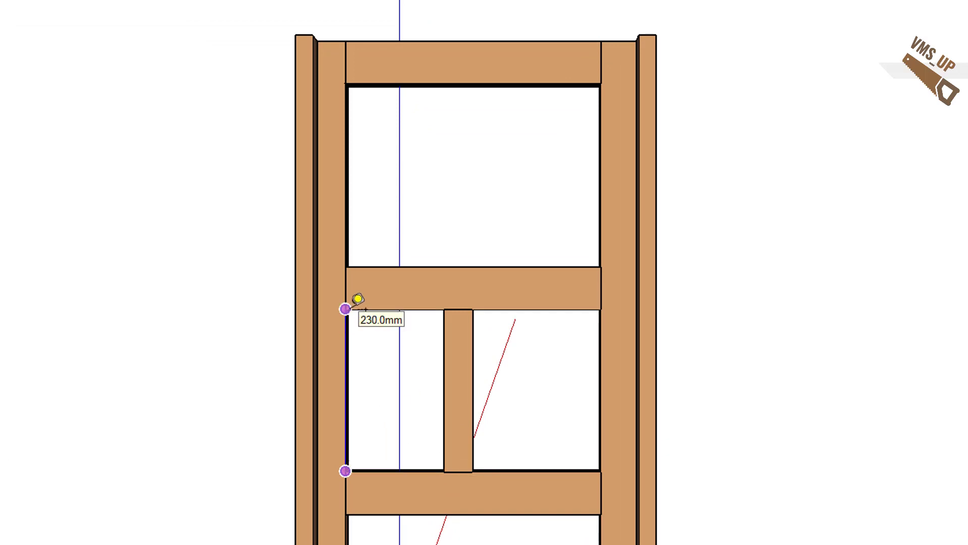
{"action": "key", "text": "space"}
{"action": "key", "text": "t"}
{"action": "left_click", "coordinate": [473, 470]}
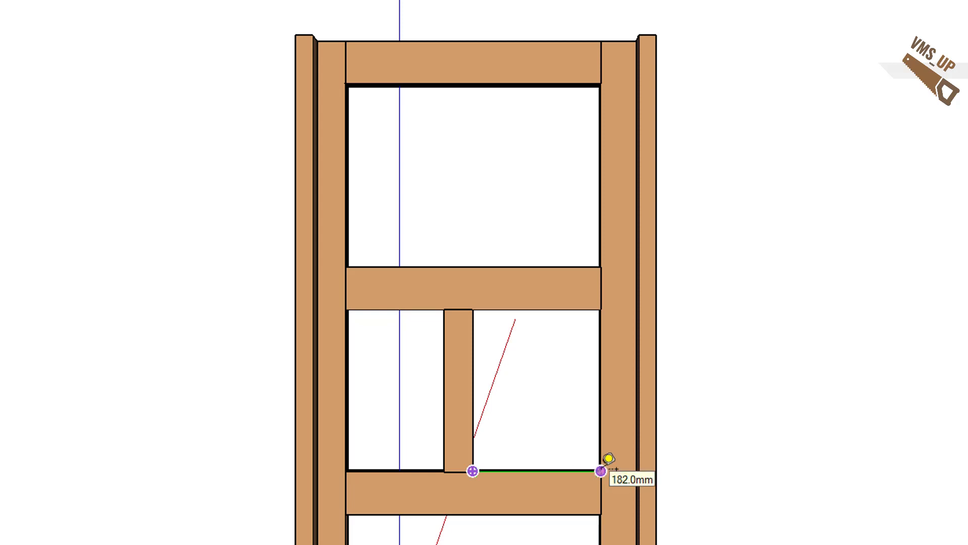
{"action": "key", "text": "space"}
{"action": "key", "text": "t"}
{"action": "left_click", "coordinate": [345, 266]}
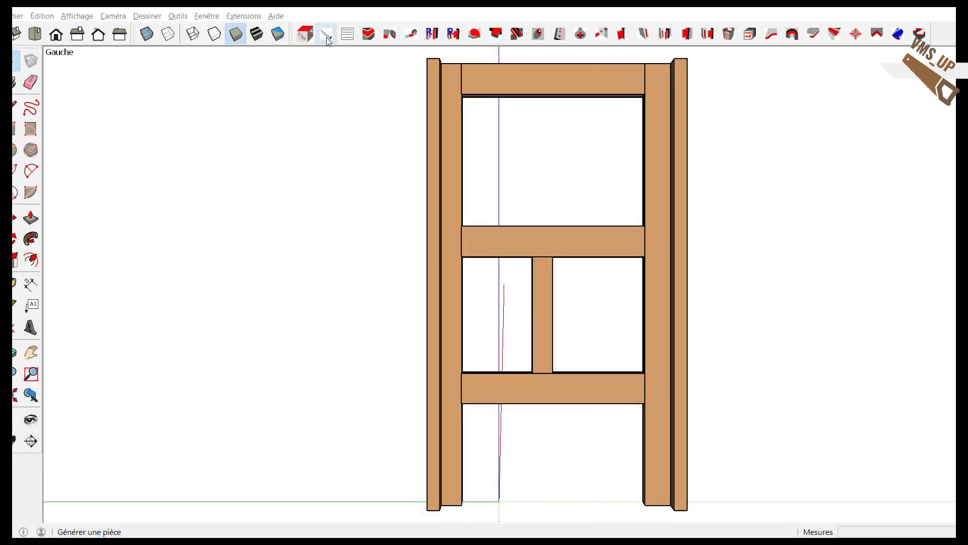
Start a new part in the part generator, name it Panneau_bas_AR and set Vue to Droite.
{"action": "left_click", "coordinate": [325, 35]}
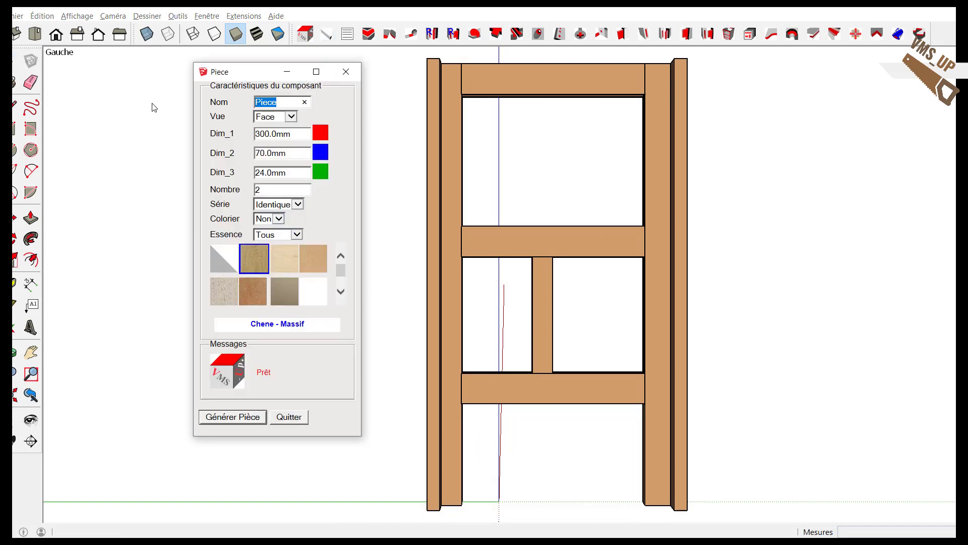
{"action": "type", "text": "Pann"}
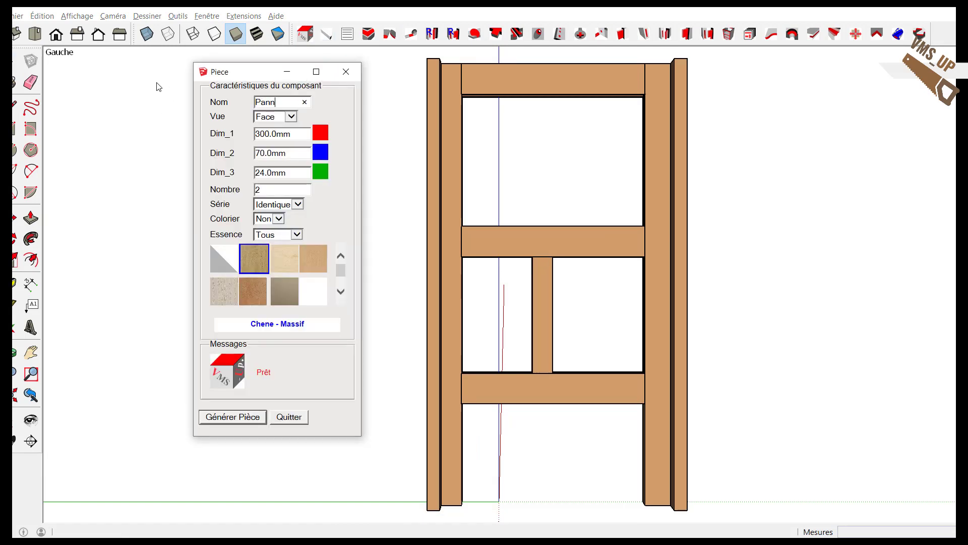
{"action": "type", "text": "eau_bas_A"}
{"action": "type", "text": "R"}
{"action": "key", "text": "Tab"}
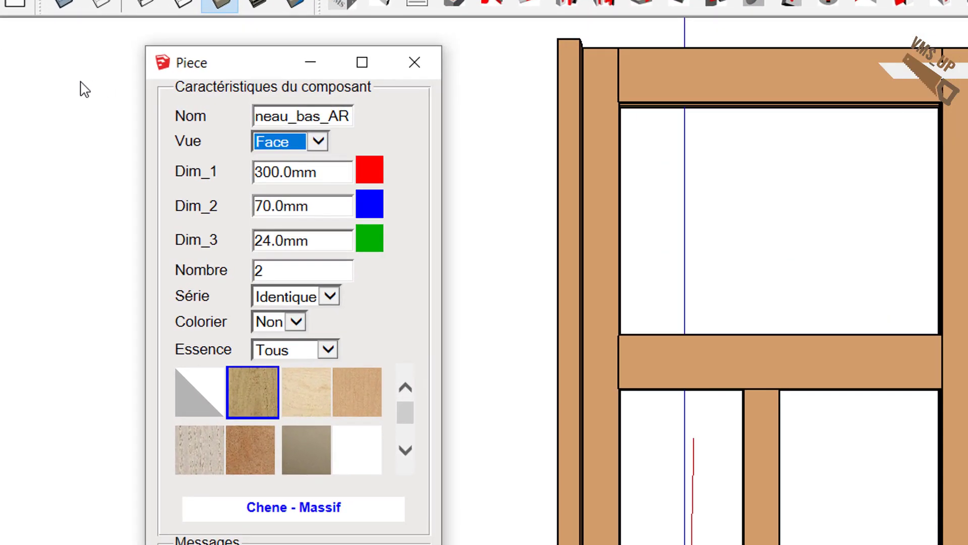
{"action": "left_click", "coordinate": [321, 143]}
{"action": "left_click", "coordinate": [320, 161]}
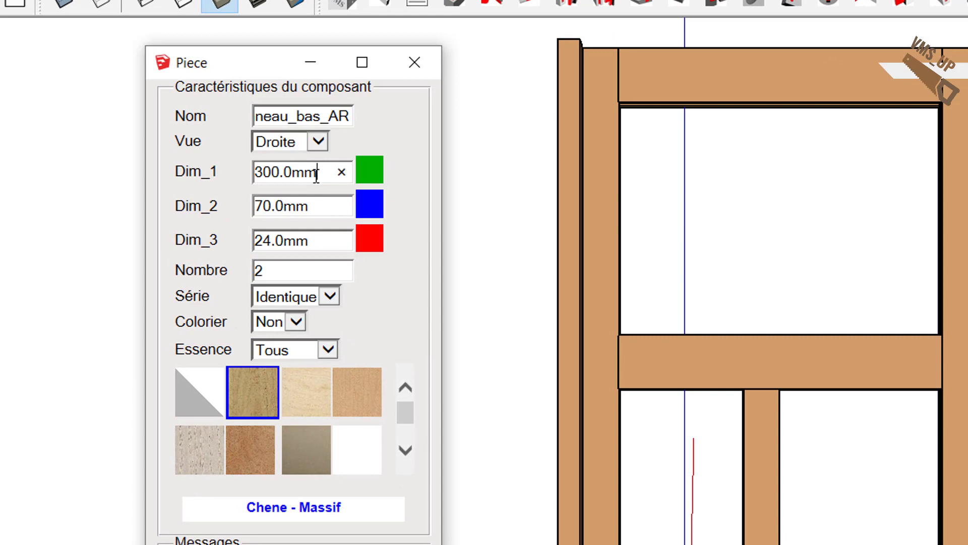
Set the panel's Dim_1 to 160 mm and Dim_2 to 250 mm.
{"action": "left_click_drag", "start_coordinate": [328, 177], "coordinate": [183, 164]}
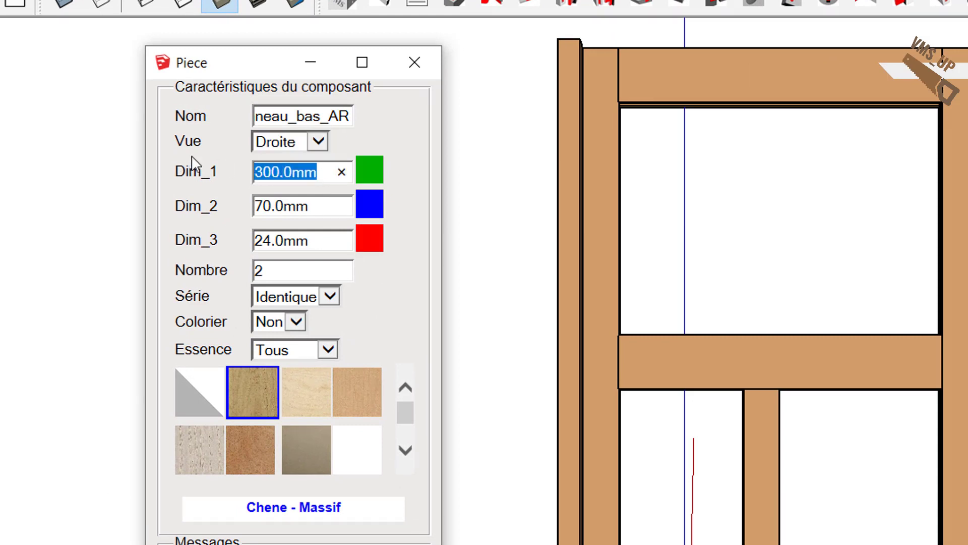
{"action": "type", "text": "160"}
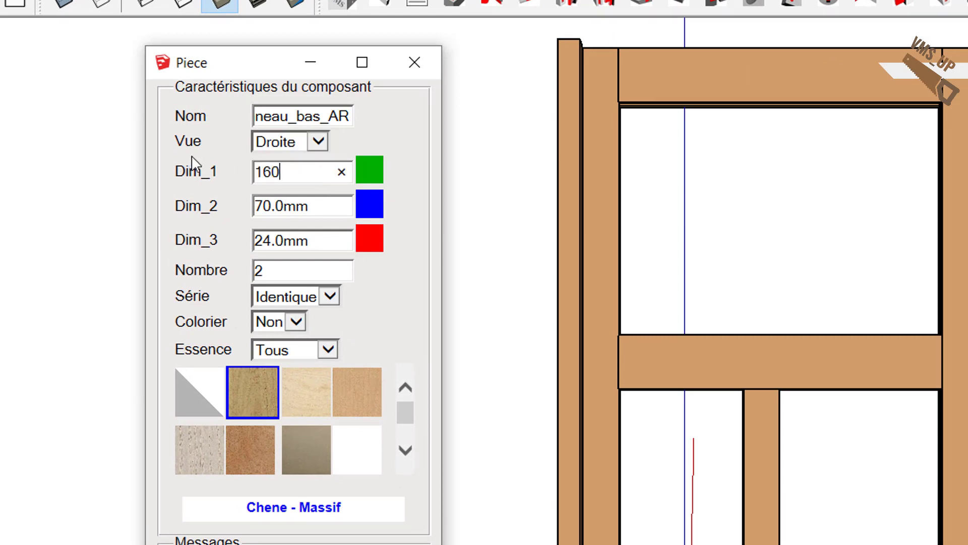
{"action": "key", "text": "Tab"}
{"action": "type", "text": "1"}
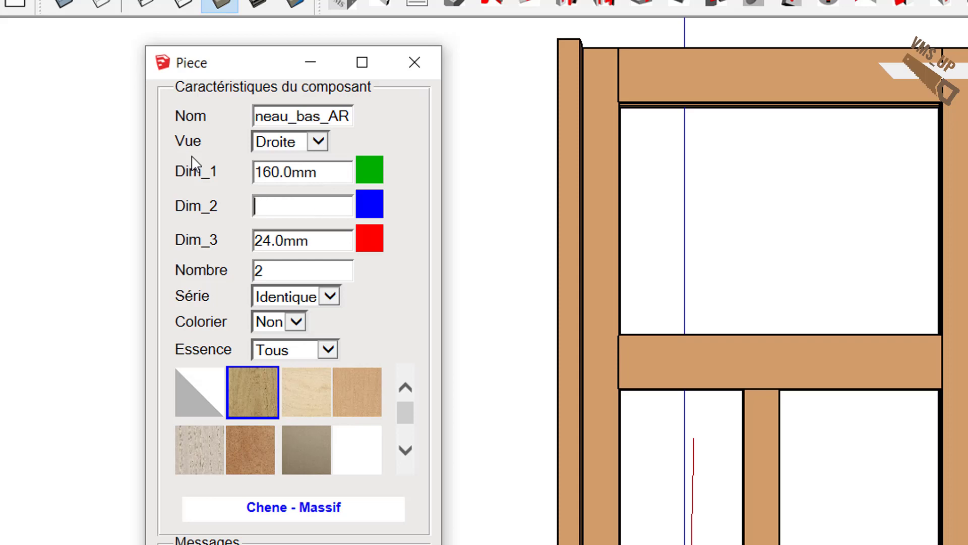
{"action": "type", "text": "50"}
{"action": "key", "text": "Tab"}
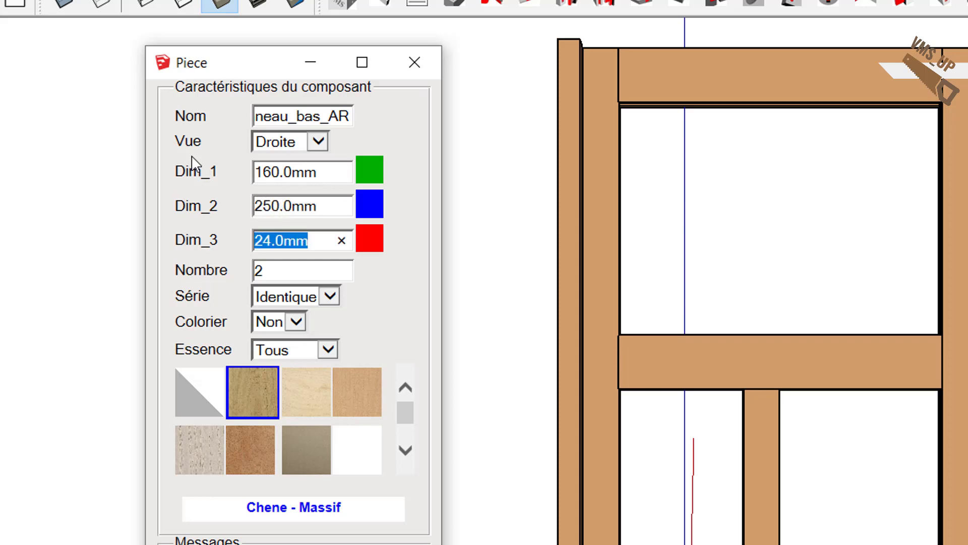
Set Dim_3 to 10 mm and Nombre to 1, choose the Melamine - Panneau material and generate the panel.
{"action": "type", "text": "10"}
{"action": "key", "text": "Tab"}
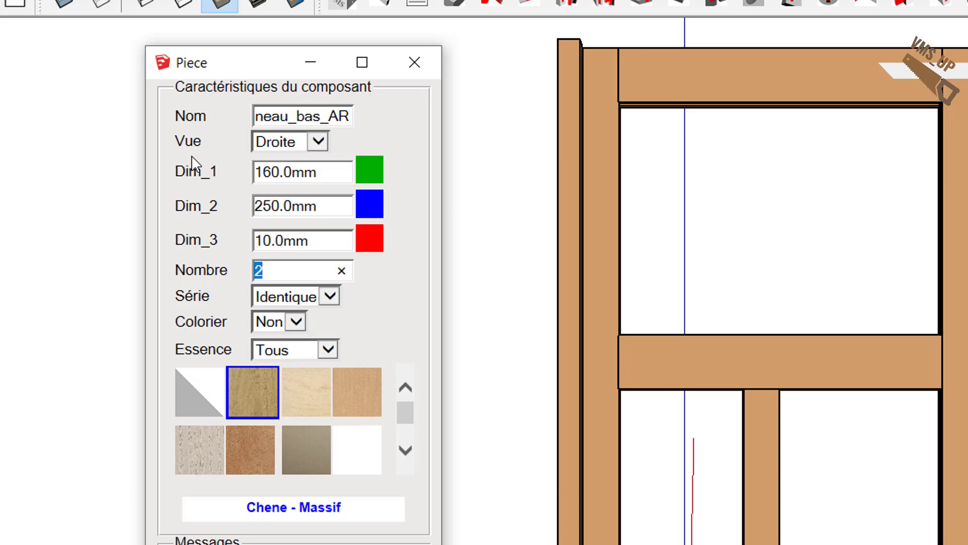
{"action": "type", "text": "1"}
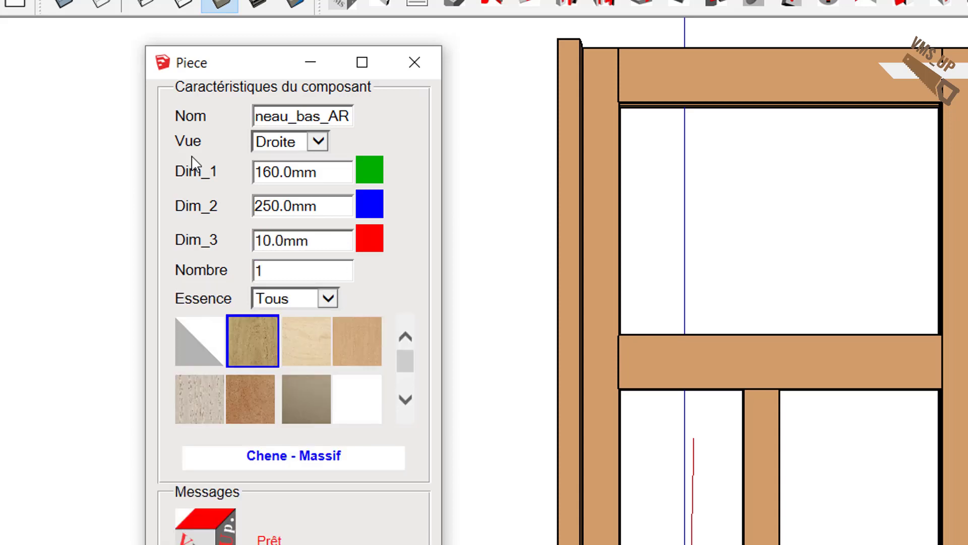
{"action": "left_click", "coordinate": [368, 417]}
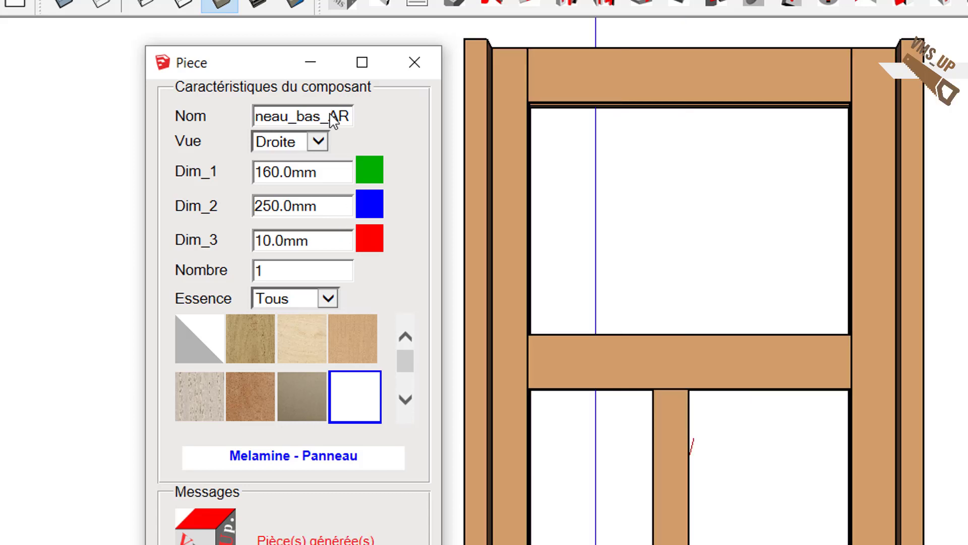
Rename the part Panneau_bas_AV, set Dim_1 to 202 mm and generate the panel.
{"action": "key", "text": "BackSpace"}
{"action": "type", "text": "AV"}
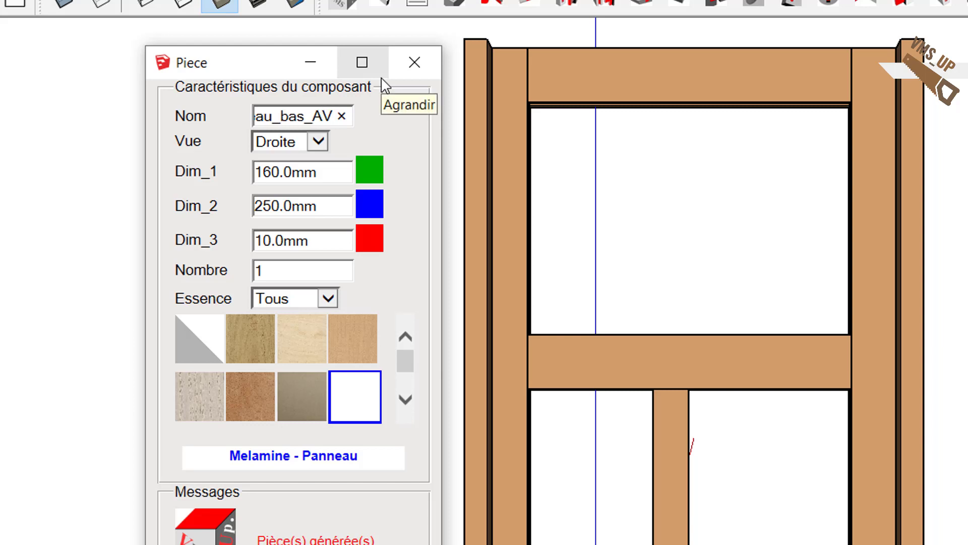
{"action": "key", "text": "Tab"}
{"action": "key", "text": "Tab"}
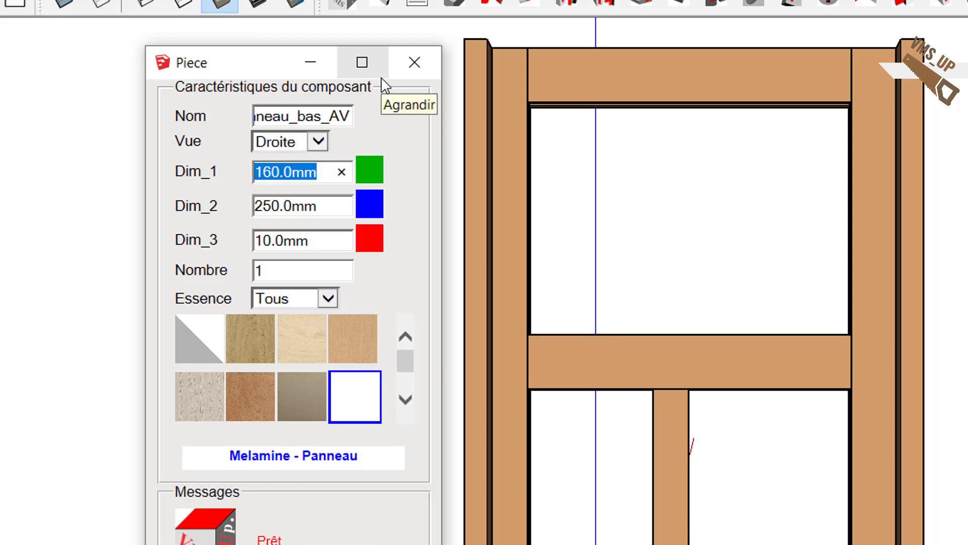
{"action": "type", "text": "202"}
{"action": "key", "text": "Tab"}
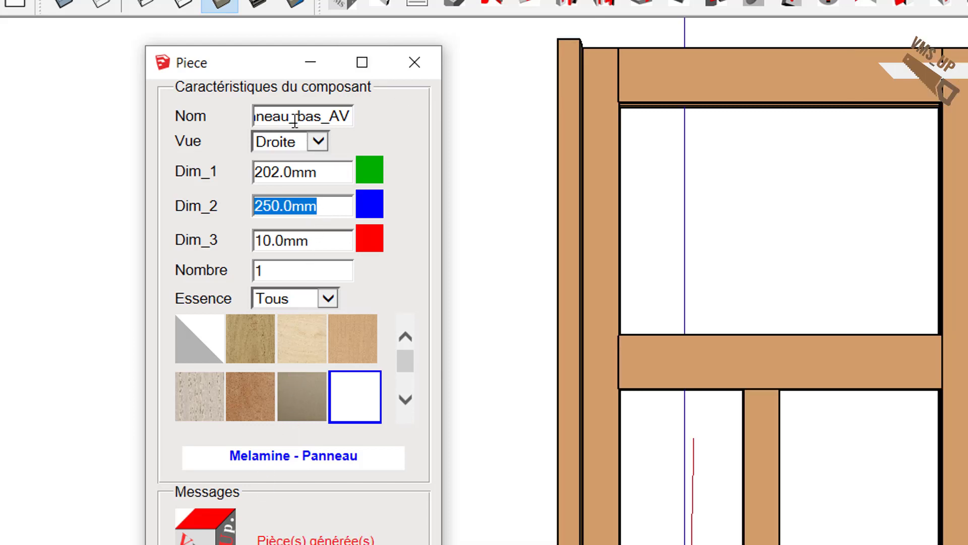
Name the next part Panneau_haut and set its Dim_1 to 382 mm.
{"action": "left_click_drag", "start_coordinate": [300, 114], "coordinate": [378, 94]}
{"action": "type", "text": "haut"}
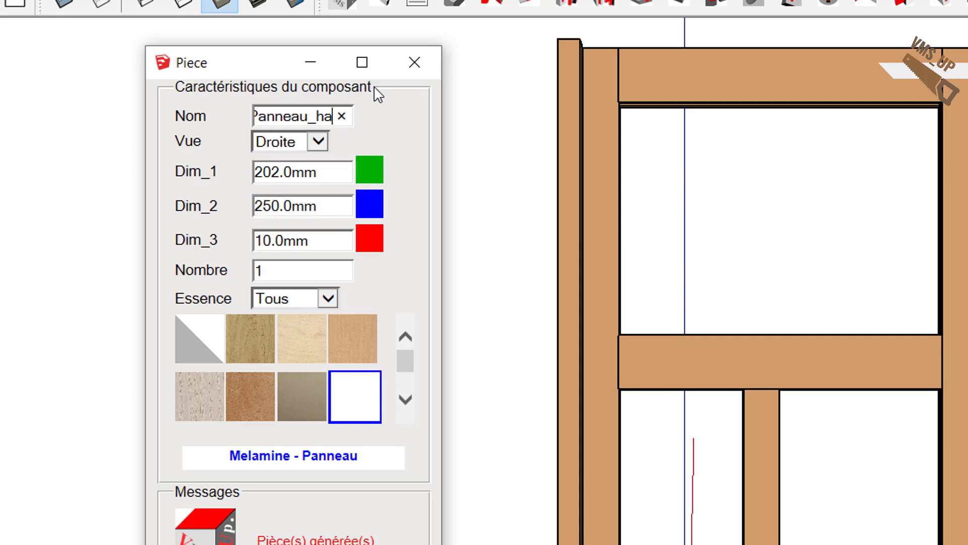
{"action": "key", "text": "Tab"}
{"action": "key", "text": "Tab"}
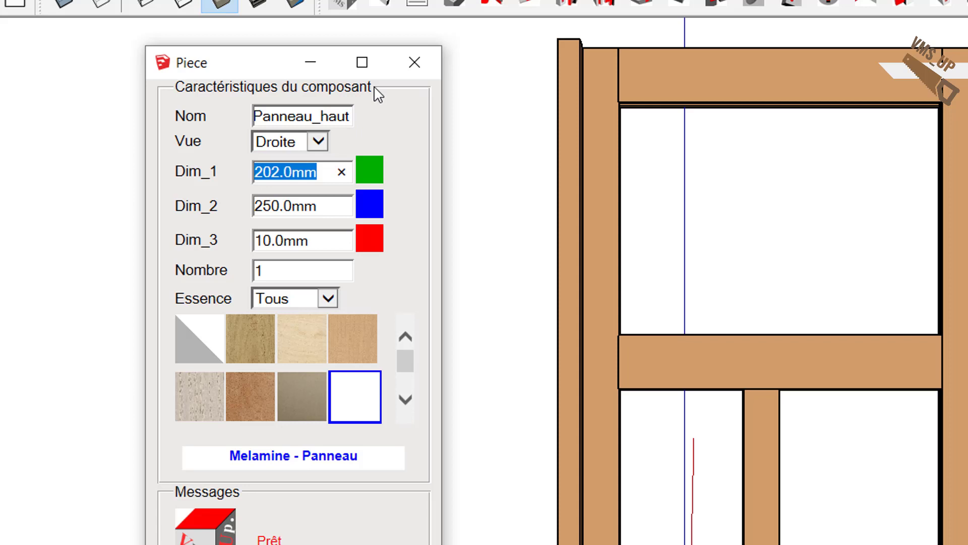
{"action": "type", "text": "382"}
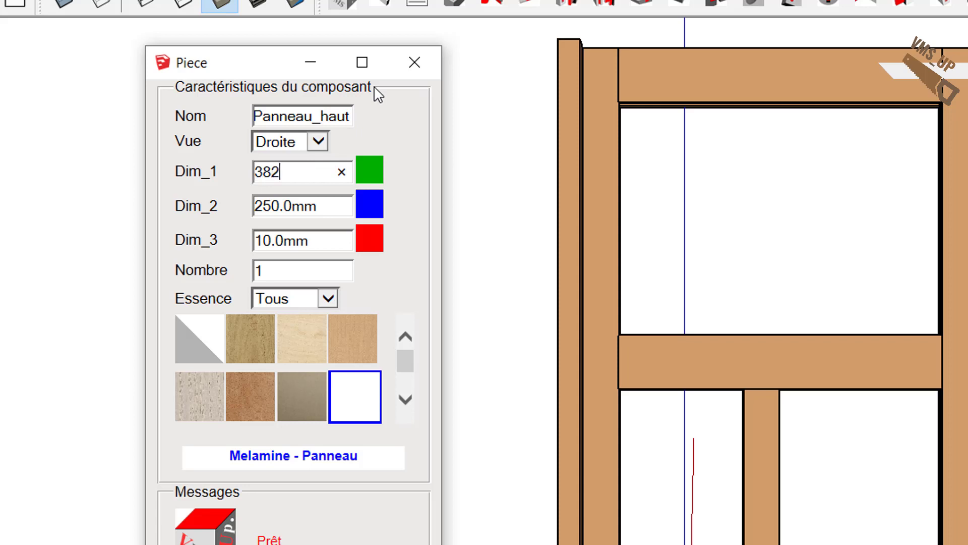
{"action": "key", "text": "Tab"}
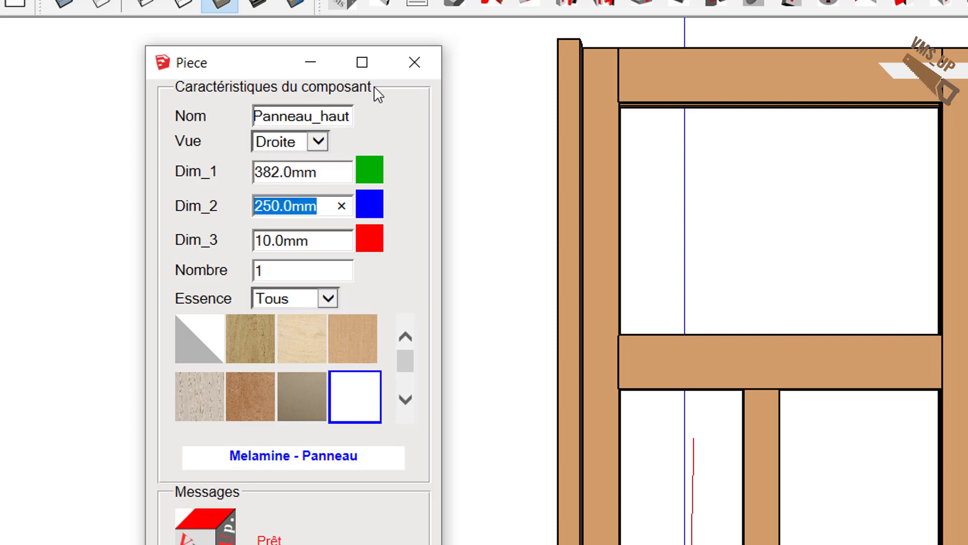
Set Dim_2 to 280 mm, generate the upper panel and close the part generator.
{"action": "type", "text": "280"}
{"action": "key", "text": "Tab"}
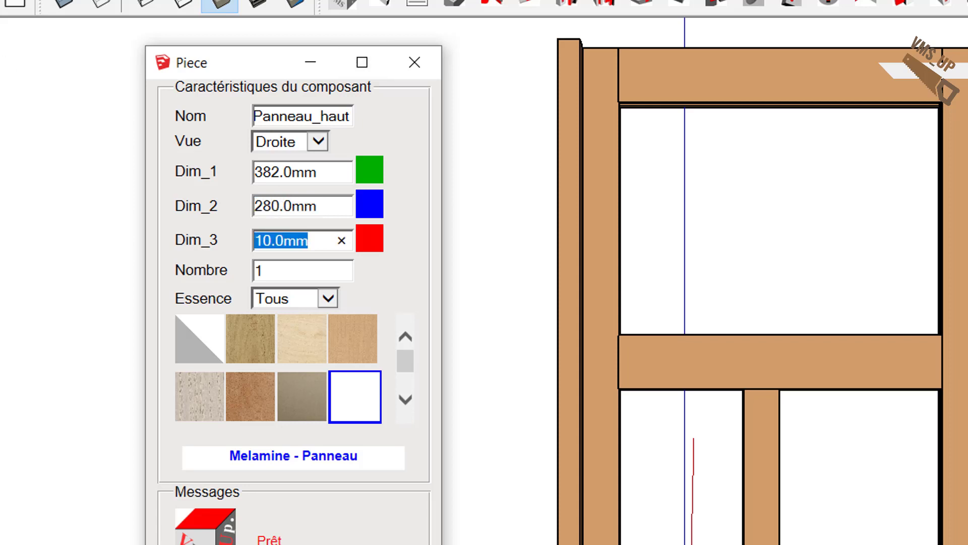
{"action": "left_click", "coordinate": [222, 508]}
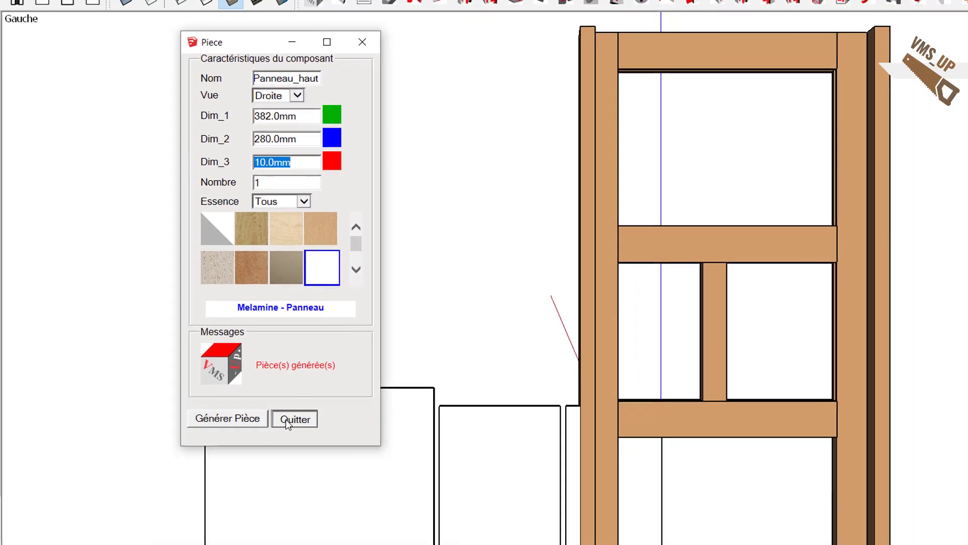
{"action": "left_click", "coordinate": [292, 510]}
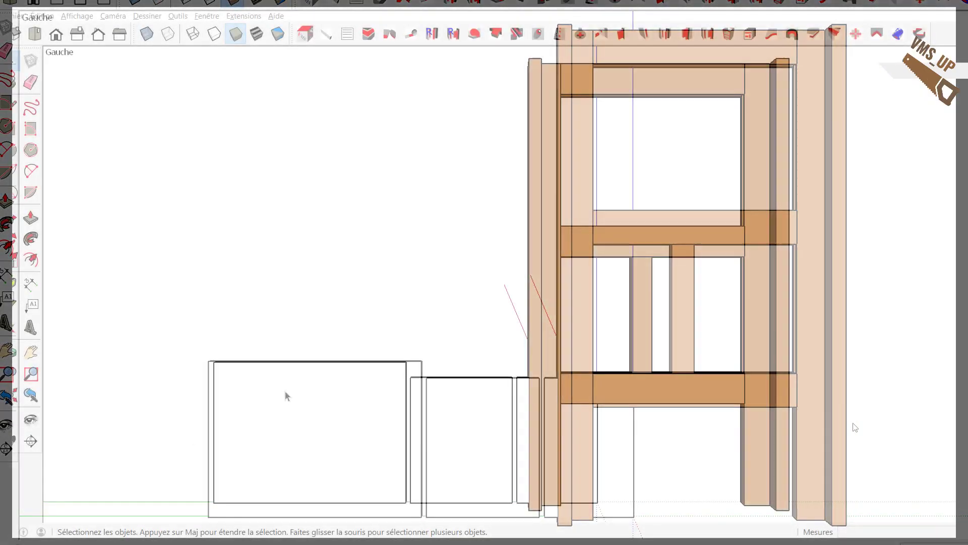
Turn on X-ray display and move the largest panel by its lower corner into the grooves around the upper opening.
{"action": "left_click", "coordinate": [252, 420]}
{"action": "left_click", "coordinate": [143, 36]}
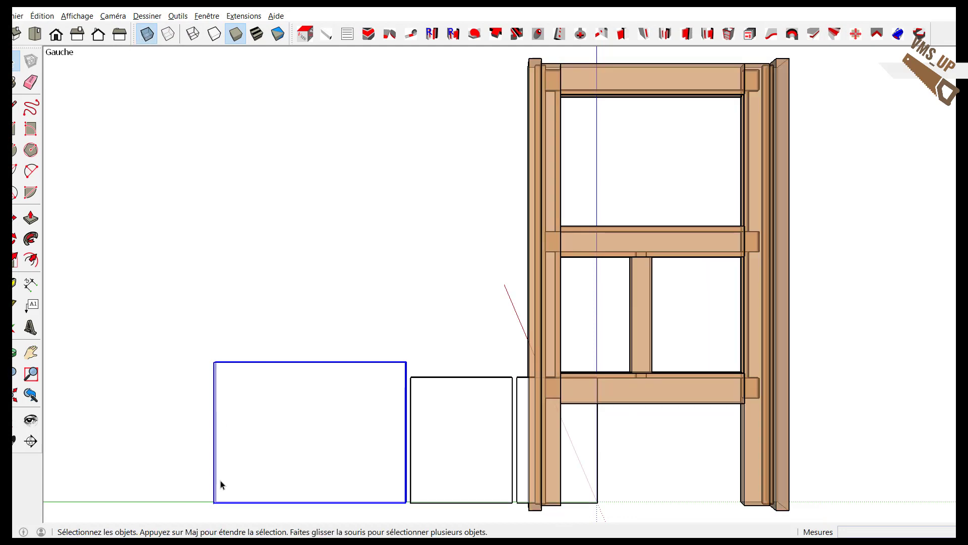
{"action": "key", "text": "m"}
{"action": "left_click", "coordinate": [215, 503]}
{"action": "scroll", "coordinate": [550, 292], "scroll_direction": "up", "scroll_amount": 5}
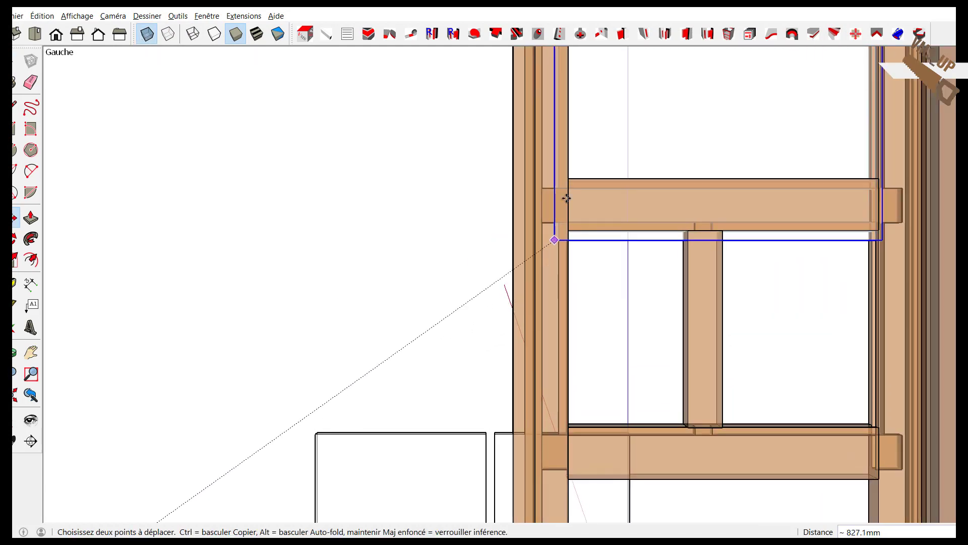
{"action": "middle_click_drag", "start_coordinate": [564, 193], "coordinate": [666, 241]}
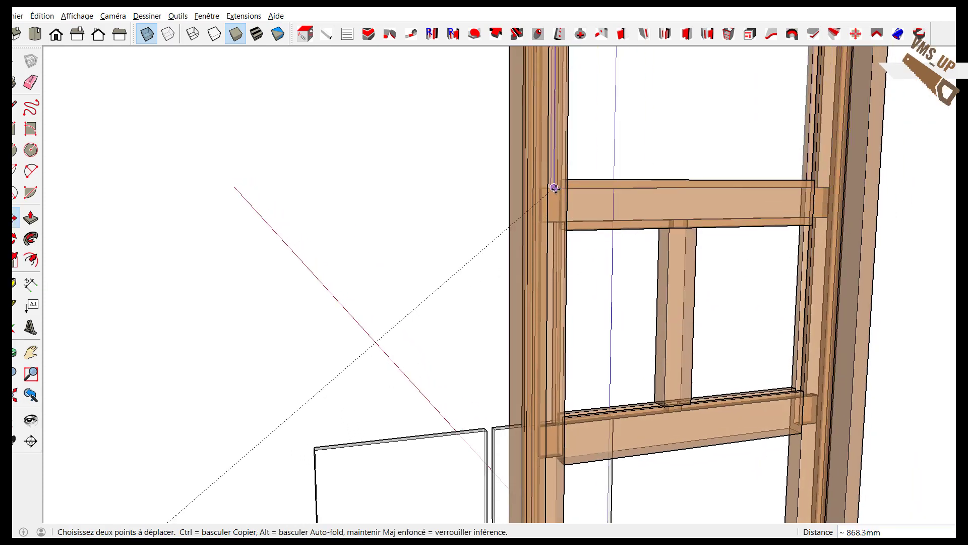
{"action": "left_click", "coordinate": [562, 204]}
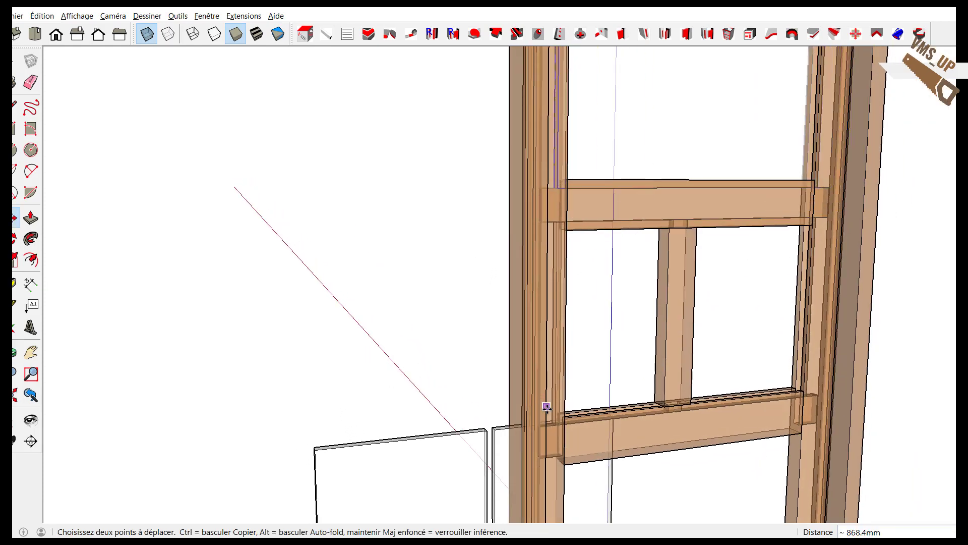
Move the narrower bottom panel by its lower corner into the grooves of the near leg and lower crosspiece.
{"action": "middle_click_drag", "start_coordinate": [547, 409], "coordinate": [403, 188], "text": "shift"}
{"action": "key", "text": "space"}
{"action": "left_click", "coordinate": [461, 370]}
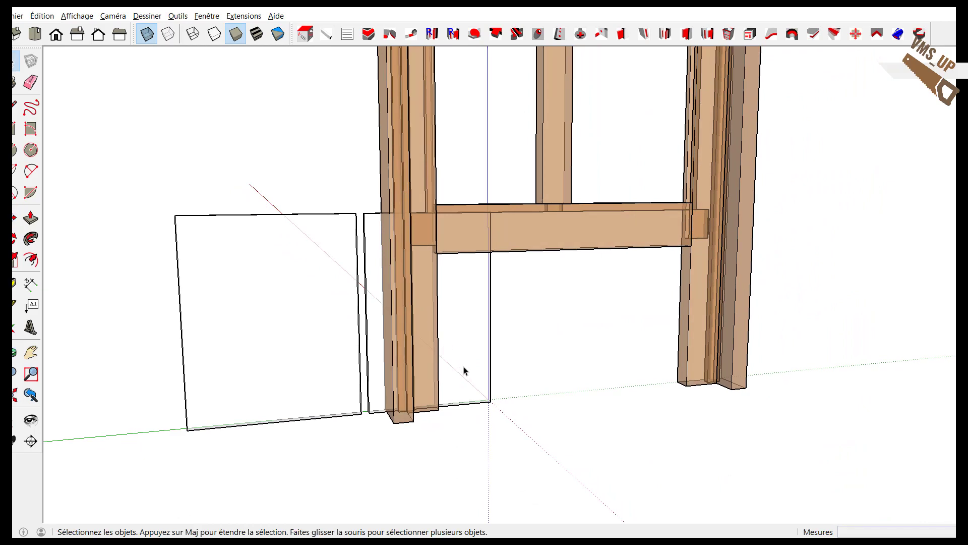
{"action": "key", "text": "m"}
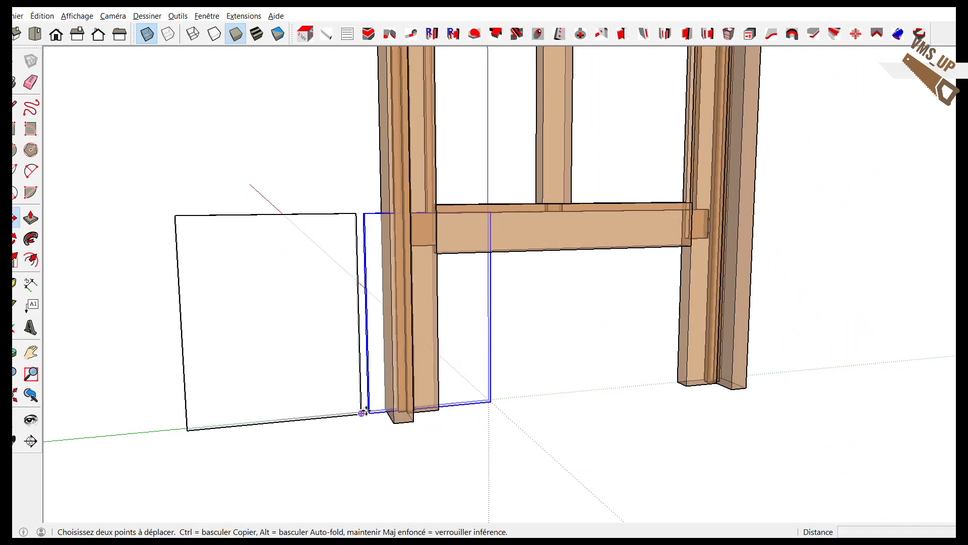
{"action": "left_click", "coordinate": [368, 412]}
{"action": "scroll", "coordinate": [428, 232], "scroll_direction": "up", "scroll_amount": 4}
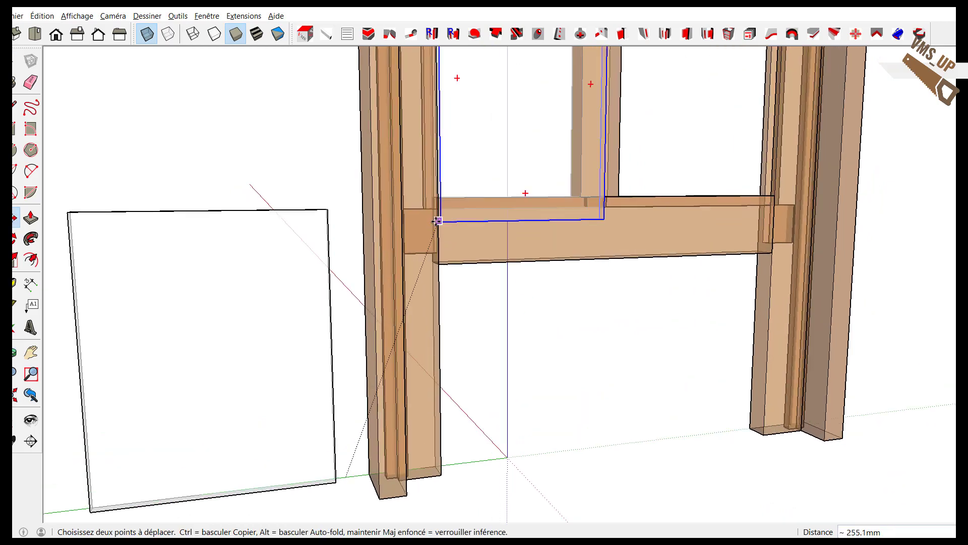
{"action": "left_click", "coordinate": [425, 207]}
{"action": "mouse_move", "coordinate": [438, 231]}
{"action": "middle_mouse_down"}
{"action": "mouse_move", "coordinate": [472, 253]}
{"action": "mouse_move", "coordinate": [444, 216]}
{"action": "middle_mouse_up"}
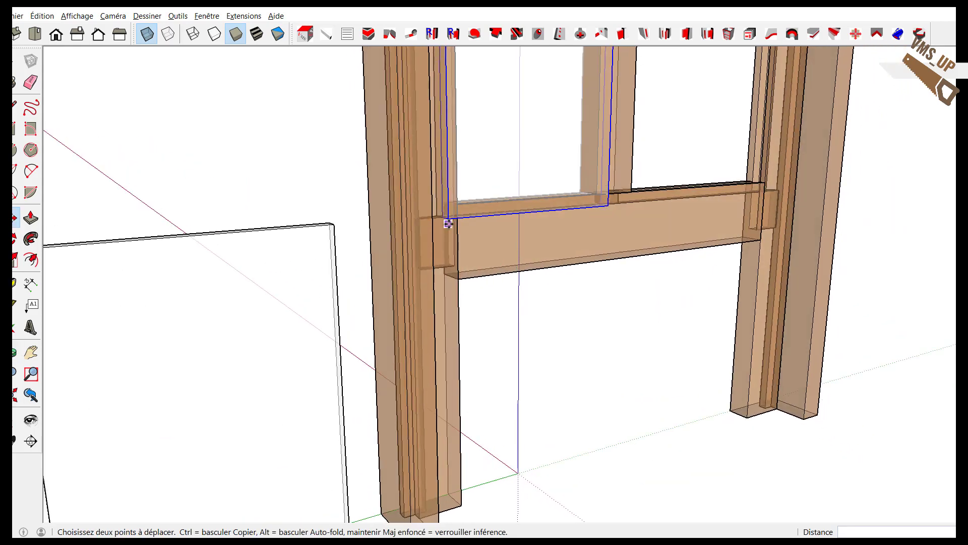
Move the remaining bottom panel by its lower corner into the grooves of the intermediate upright and lower crosspiece.
{"action": "scroll", "coordinate": [546, 430], "scroll_direction": "down", "scroll_amount": 3}
{"action": "key", "text": "space"}
{"action": "left_click", "coordinate": [331, 470]}
{"action": "mouse_move", "coordinate": [330, 471]}
{"action": "middle_mouse_down"}
{"action": "mouse_move", "coordinate": [370, 411]}
{"action": "mouse_move", "coordinate": [313, 476]}
{"action": "middle_mouse_up"}
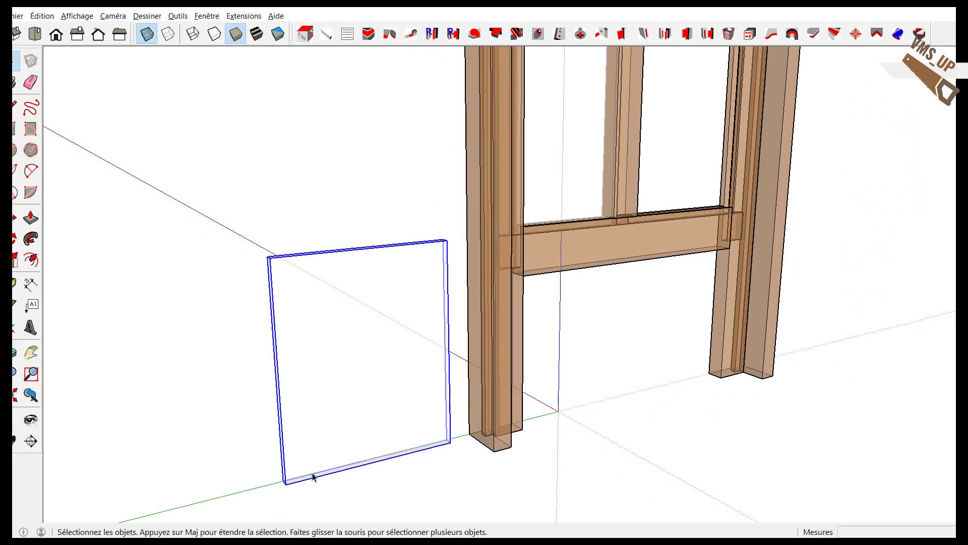
{"action": "key", "text": "m"}
{"action": "left_click", "coordinate": [289, 484]}
{"action": "left_click", "coordinate": [638, 218]}
{"action": "middle_click_drag", "start_coordinate": [637, 218], "coordinate": [474, 206]}
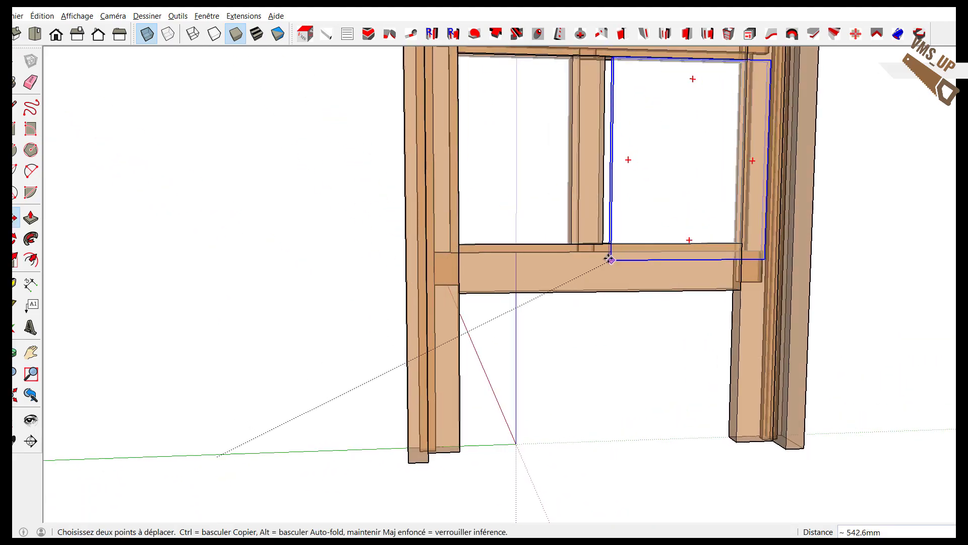
{"action": "scroll", "coordinate": [607, 253], "scroll_direction": "up", "scroll_amount": 2}
{"action": "middle_click_drag", "start_coordinate": [603, 249], "coordinate": [717, 289]}
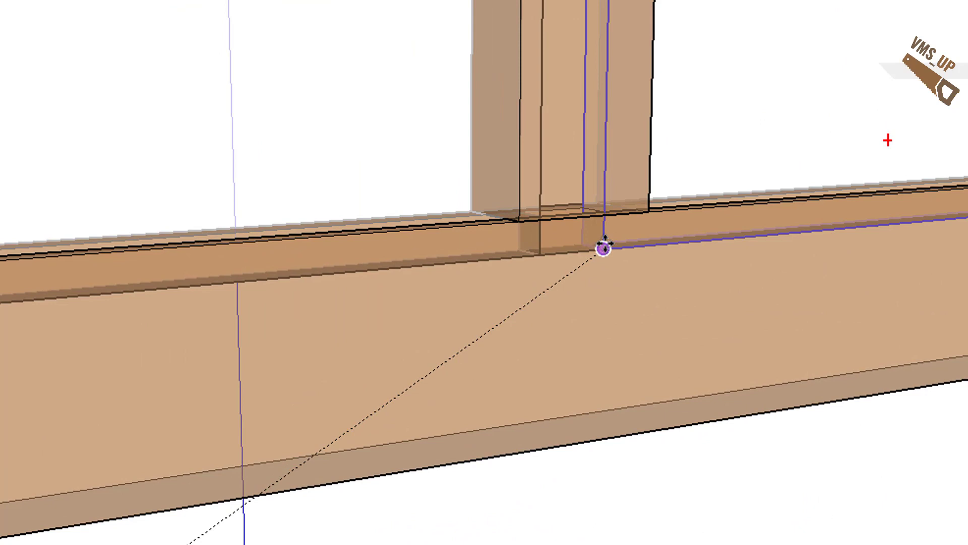
{"action": "left_click", "coordinate": [605, 245]}
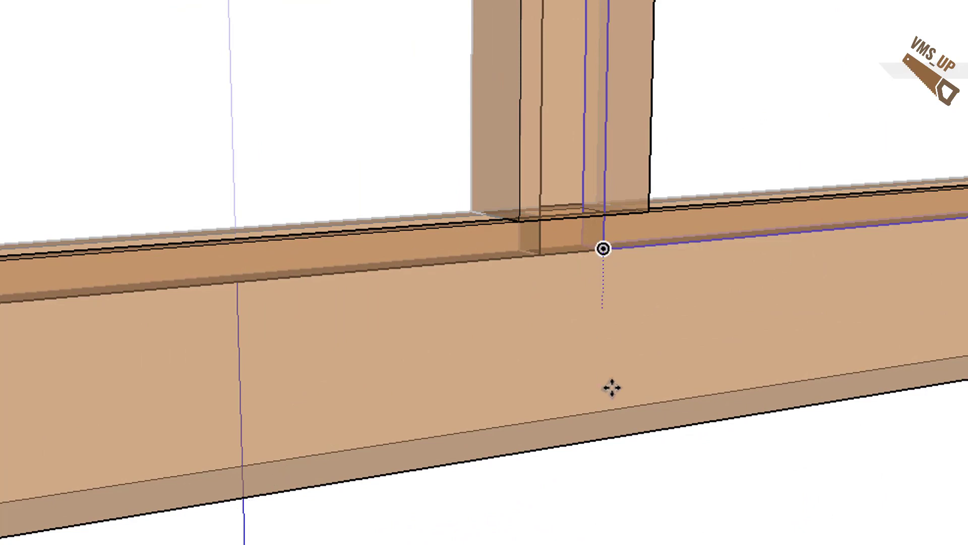
Turn off X-ray display and view the whole side frame with its fitted panels from the opposite side.
{"action": "scroll", "coordinate": [615, 451], "scroll_direction": "down", "scroll_amount": 4}
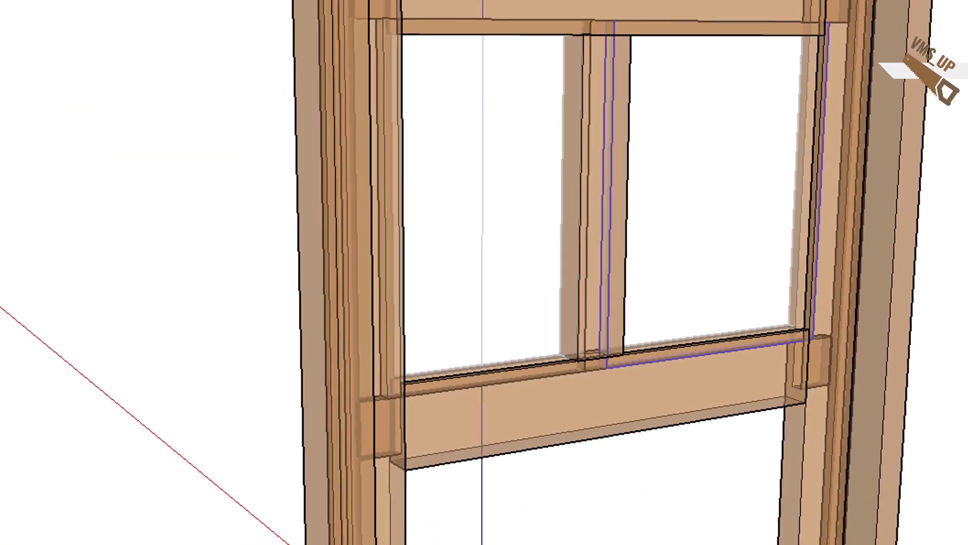
{"action": "left_click", "coordinate": [197, 2]}
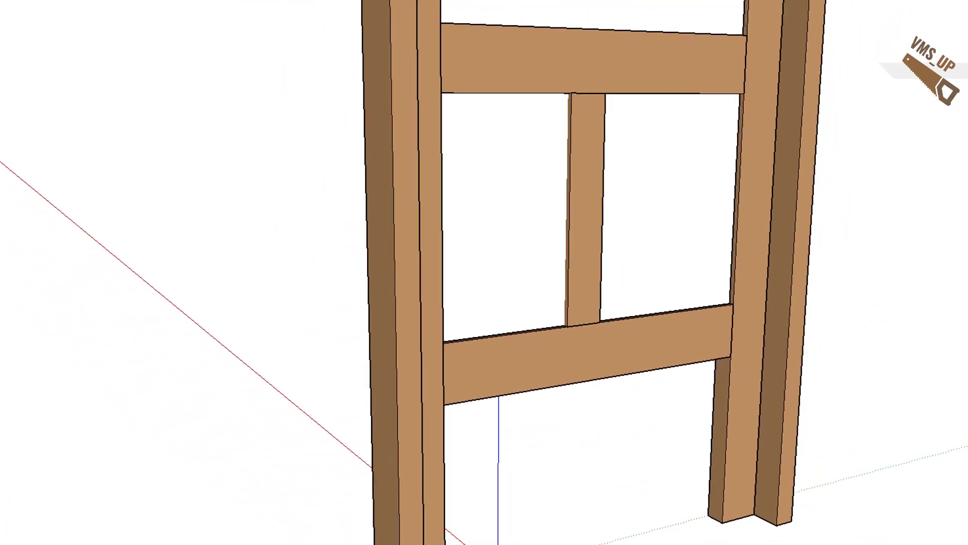
{"action": "left_click", "coordinate": [46, 4]}
{"action": "scroll", "coordinate": [265, 190], "scroll_direction": "down", "scroll_amount": 3}
{"action": "middle_click_drag", "start_coordinate": [364, 237], "coordinate": [234, 415]}
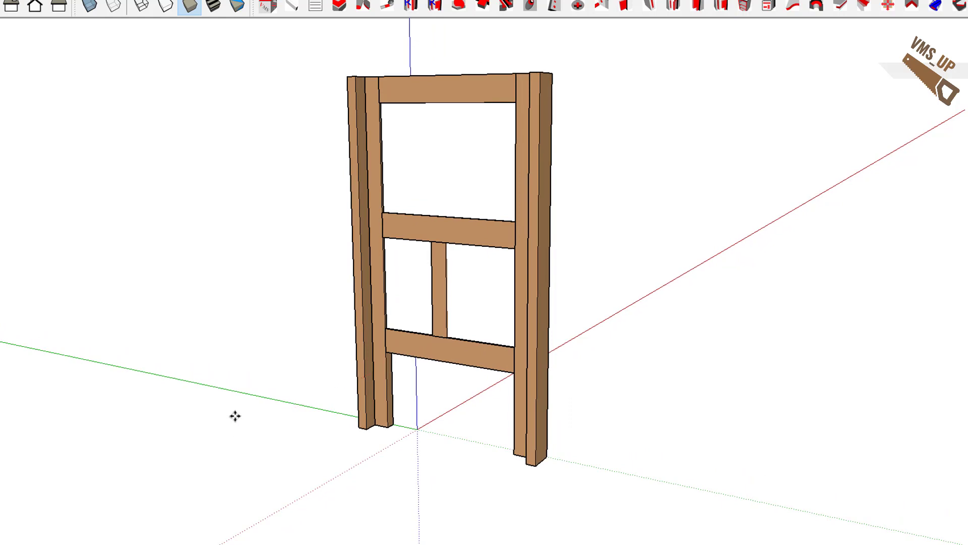